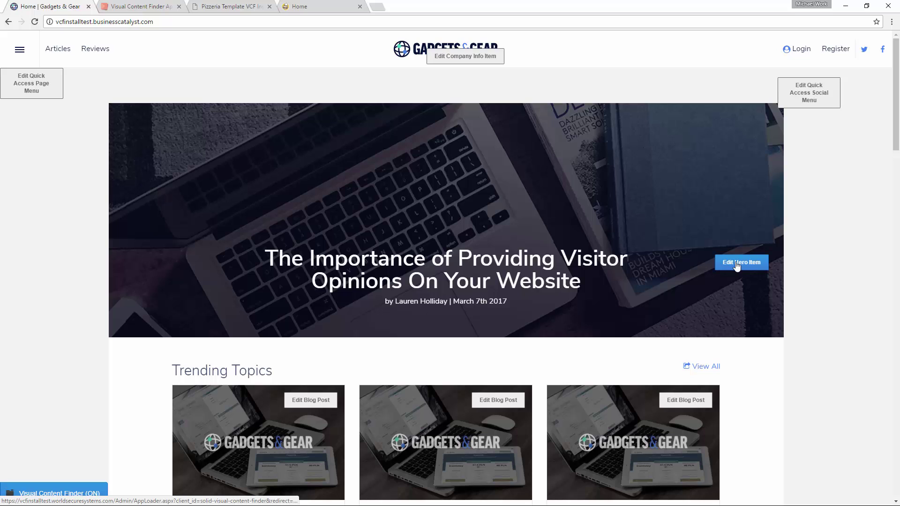
Step: Open the homepage hero item for editing, set its heading to "Hello Everyone" and update the item
{"action": "left_click", "coordinate": [737, 265]}
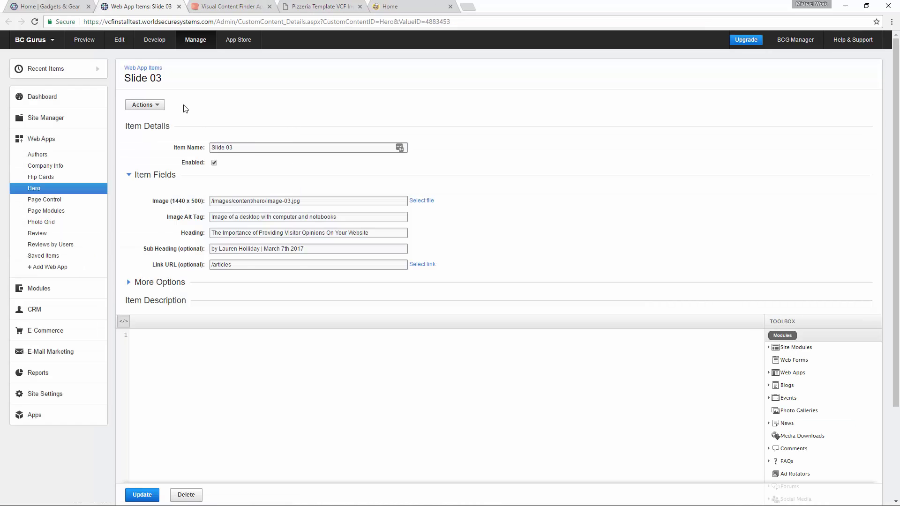
{"action": "triple_click", "coordinate": [173, 83]}
{"action": "left_click", "coordinate": [174, 84]}
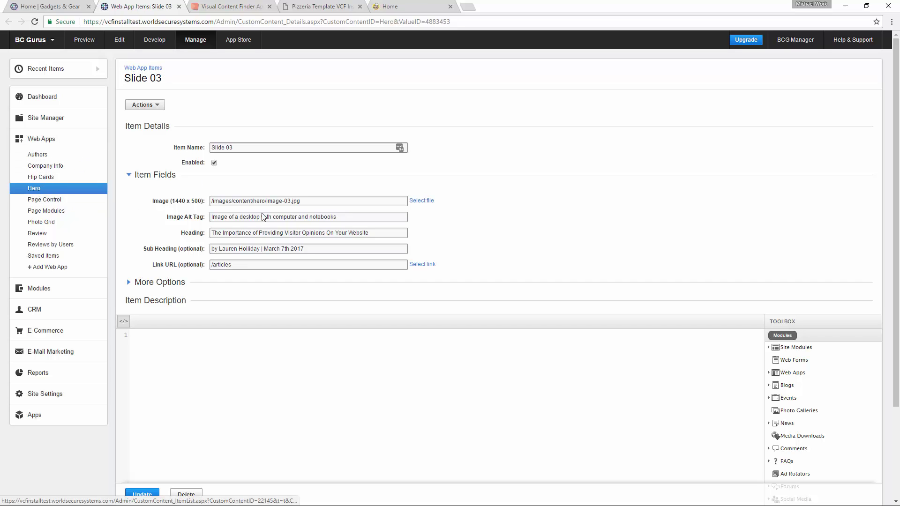
{"action": "left_click", "coordinate": [317, 203]}
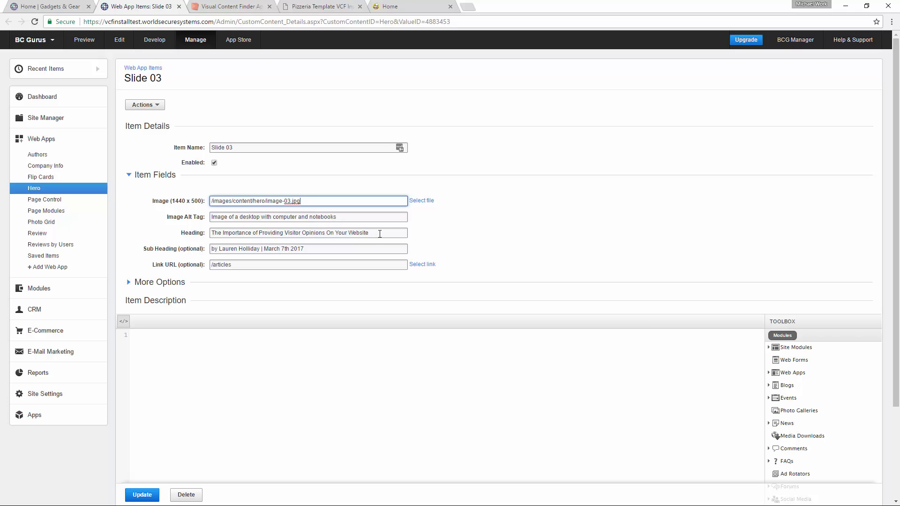
{"action": "left_click_drag", "start_coordinate": [375, 233], "coordinate": [141, 237]}
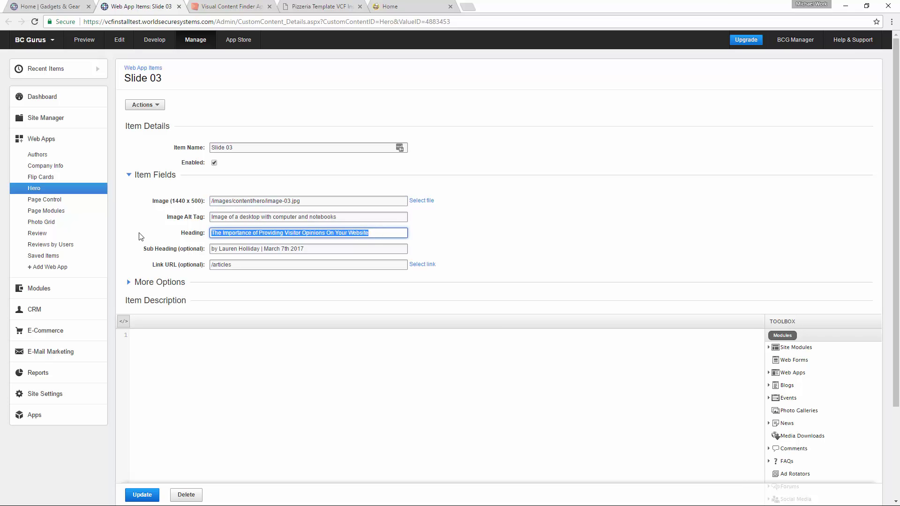
{"action": "type", "text": "HEllo Everyon"}
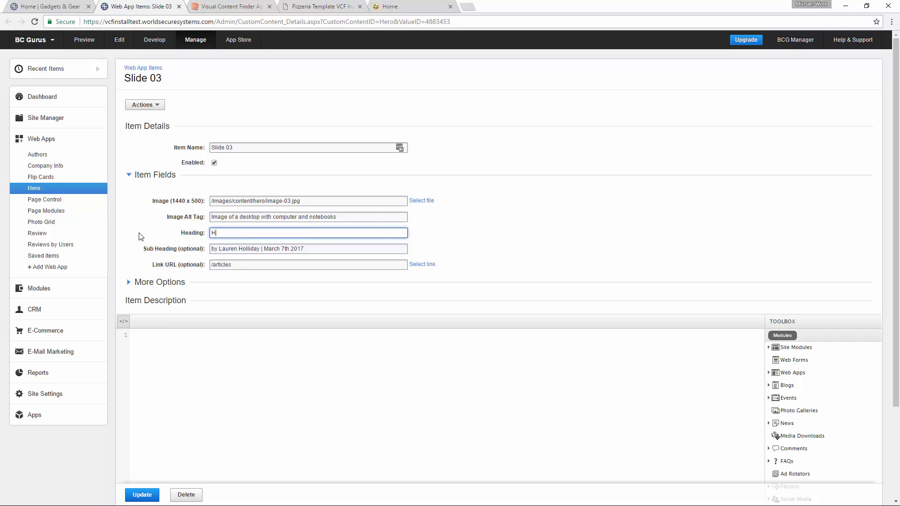
{"action": "type", "text": "e"}
{"action": "left_click", "coordinate": [219, 233]}
{"action": "key", "text": "BackSpace"}
{"action": "type", "text": "ello Everyone"}
{"action": "left_click", "coordinate": [136, 496]}
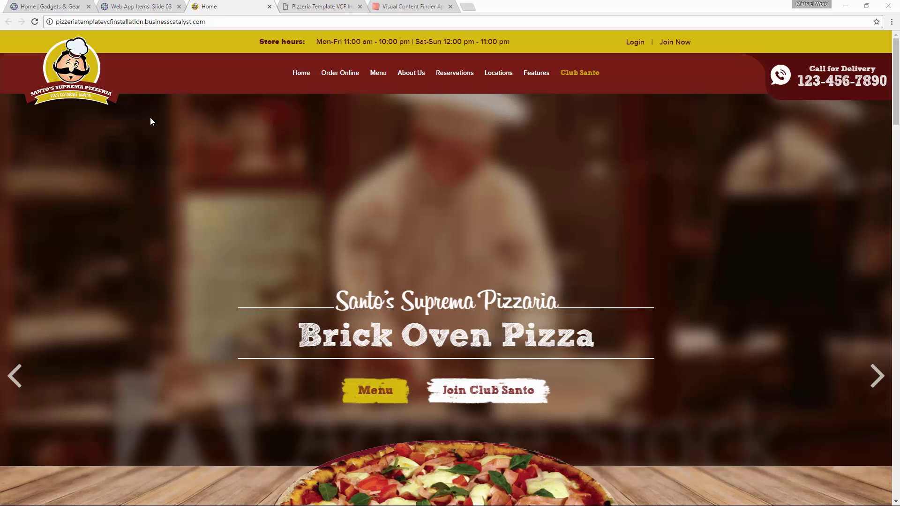
Step: Look through the pizzeria homepage from hero to Famous Pizza section, and view the Visual Content Finder app store page
{"action": "scroll", "coordinate": [150, 118], "scroll_direction": "down", "scroll_amount": 5}
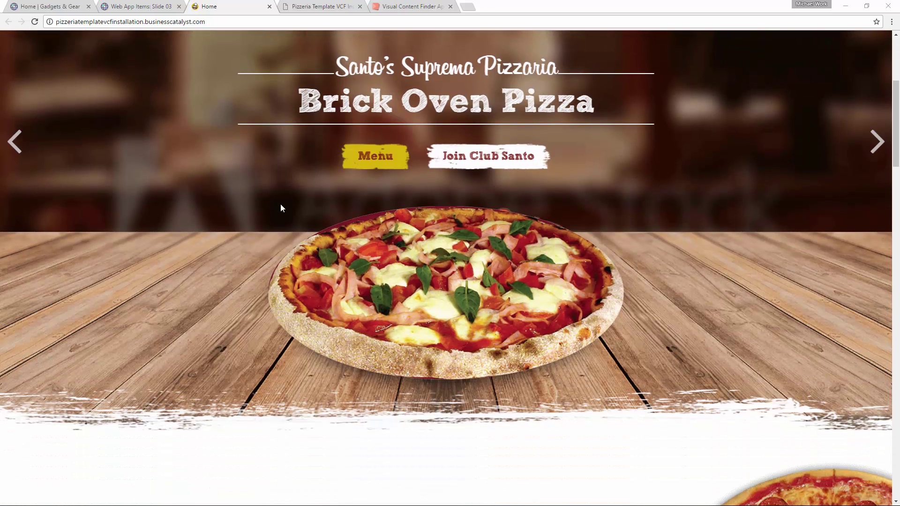
{"action": "scroll", "coordinate": [280, 204], "scroll_direction": "down", "scroll_amount": 3}
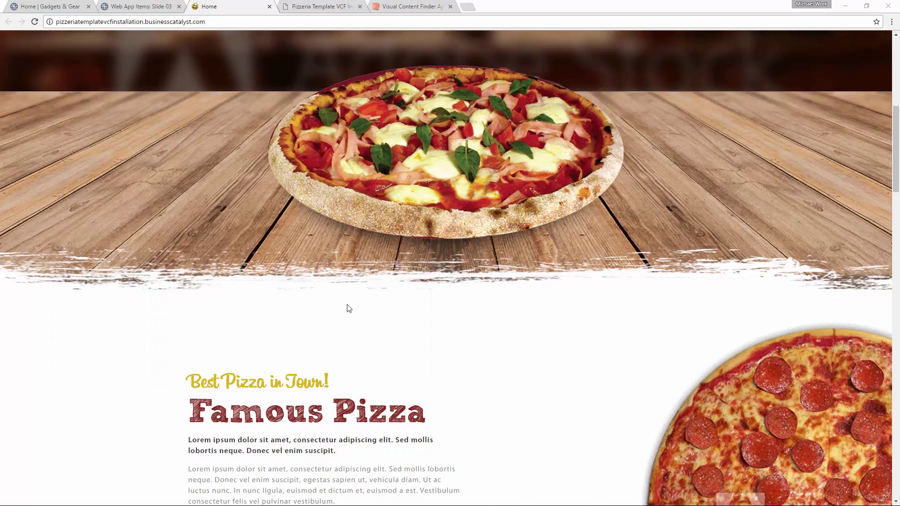
{"action": "scroll", "coordinate": [347, 305], "scroll_direction": "down", "scroll_amount": 4}
{"action": "scroll", "coordinate": [348, 307], "scroll_direction": "up", "scroll_amount": 12}
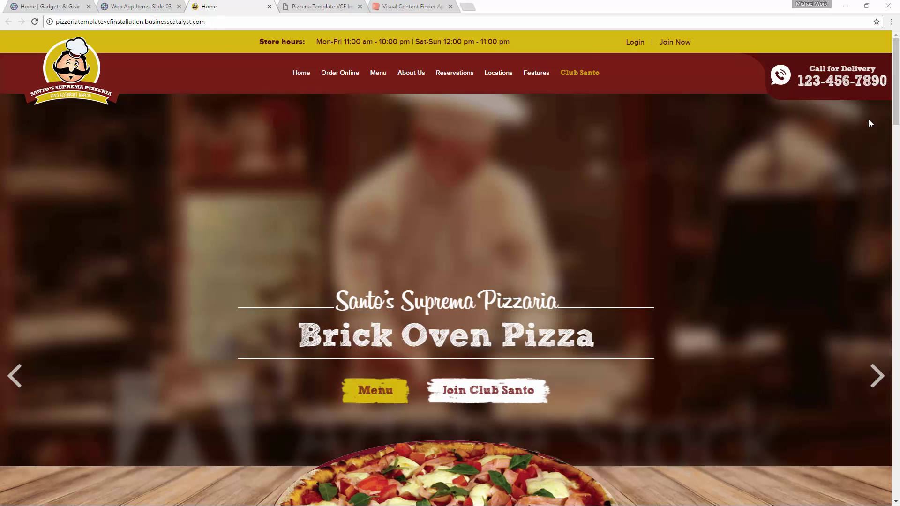
{"action": "left_click", "coordinate": [411, 7]}
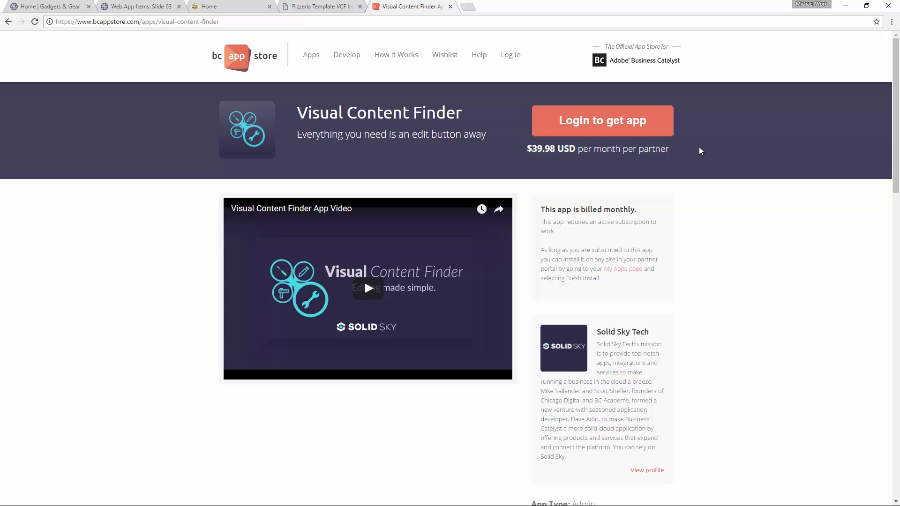
Step: Open the Visual Content Finder app in the pizzeria site's admin and sort its content overview by URL in both directions
{"action": "key", "text": "ctrl+shift+Tab"}
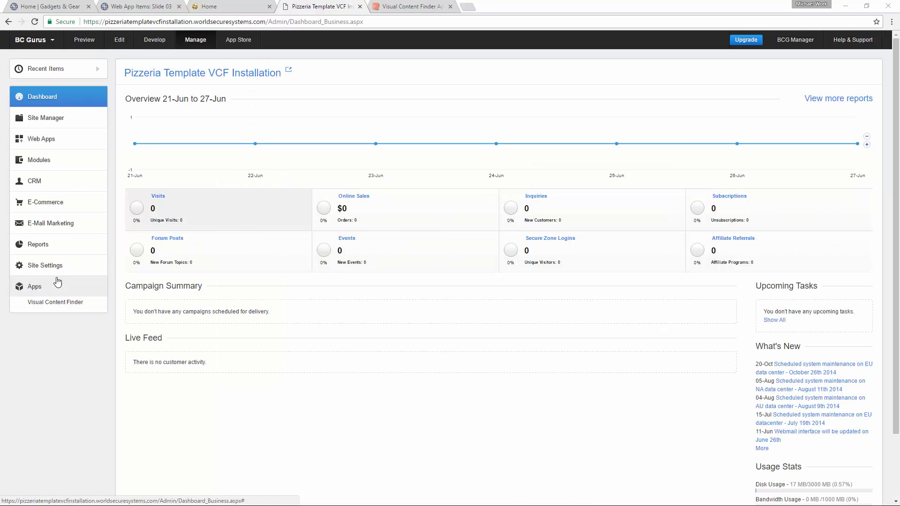
{"action": "left_click", "coordinate": [69, 308]}
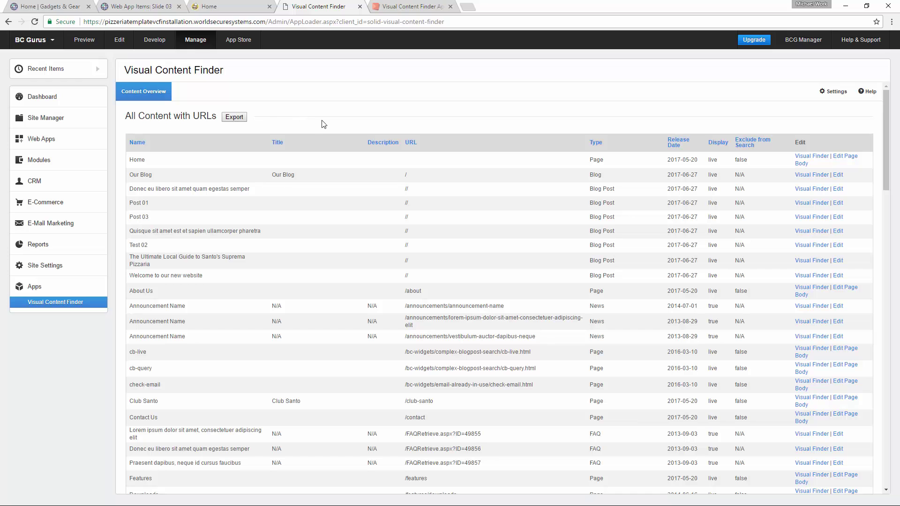
{"action": "left_click", "coordinate": [407, 143]}
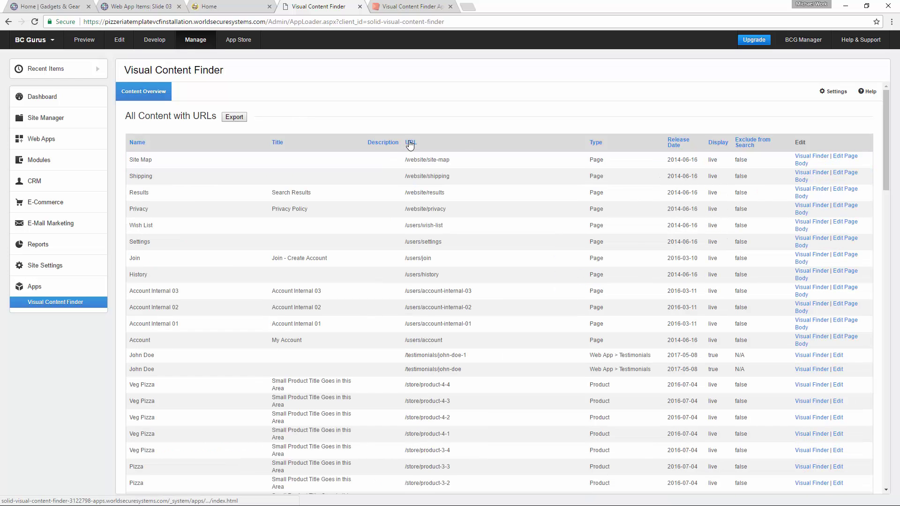
{"action": "left_click", "coordinate": [408, 143]}
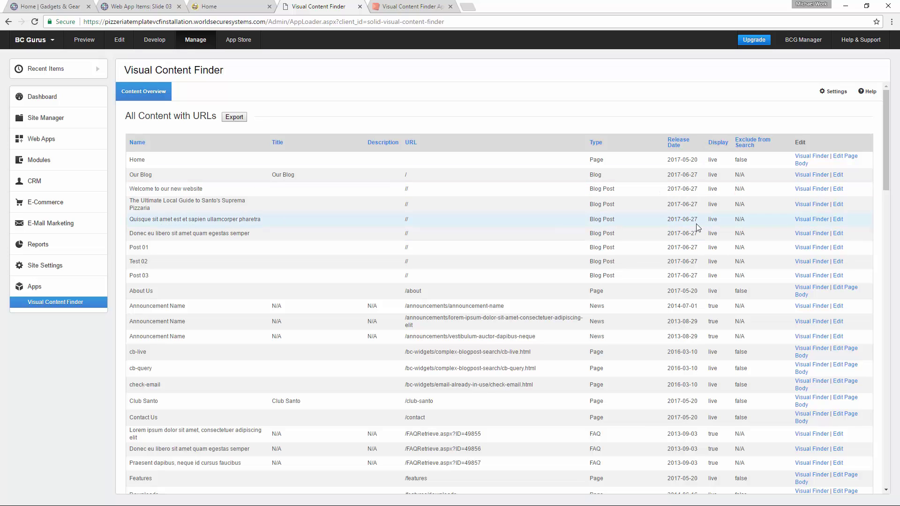
{"action": "scroll", "coordinate": [696, 223], "scroll_direction": "down", "scroll_amount": 2}
{"action": "scroll", "coordinate": [696, 223], "scroll_direction": "up", "scroll_amount": 2}
Step: Copy the init.liquid include tag from the installation section of the Visual Content Finder help
{"action": "left_click", "coordinate": [869, 94]}
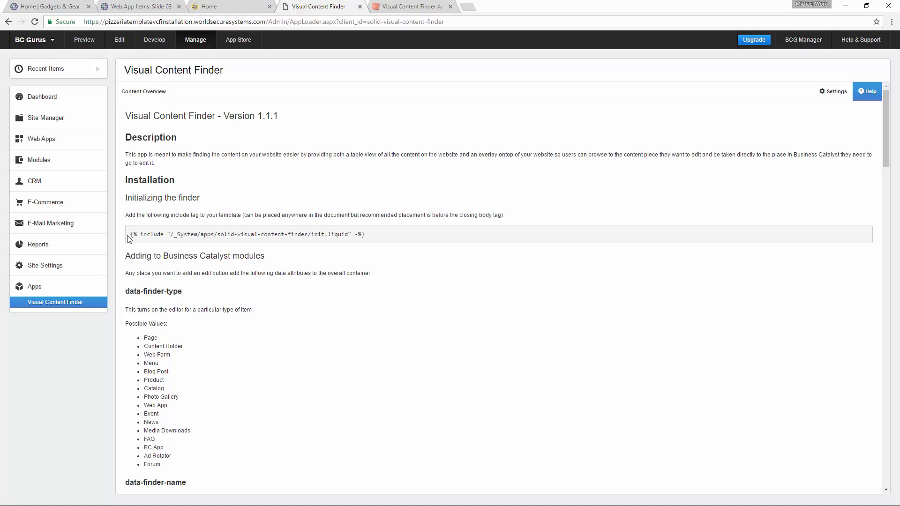
{"action": "left_click_drag", "start_coordinate": [131, 234], "coordinate": [375, 231]}
{"action": "key", "text": "ctrl+c"}
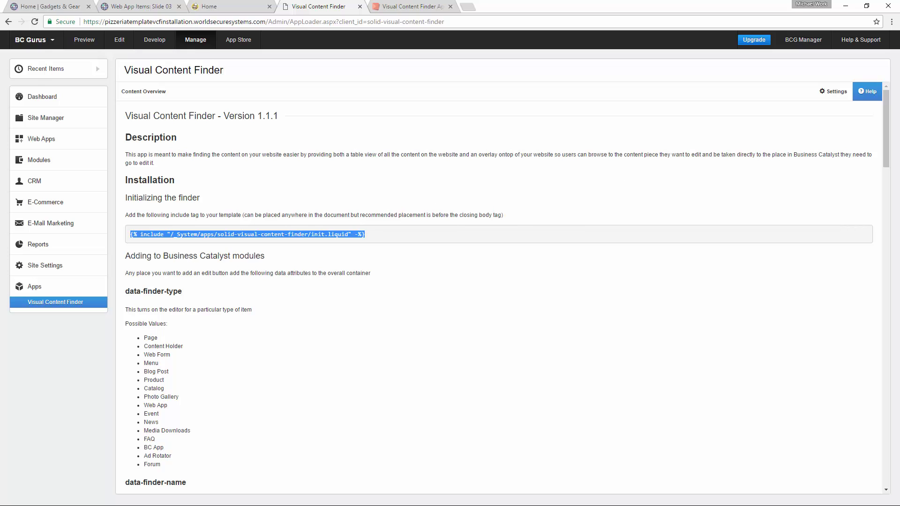
Step: Switch to Dreamweaver, open Account.html from the Templates folder and examine the scripts.inc include above the closing body tag
{"action": "key", "text": "alt+Tab"}
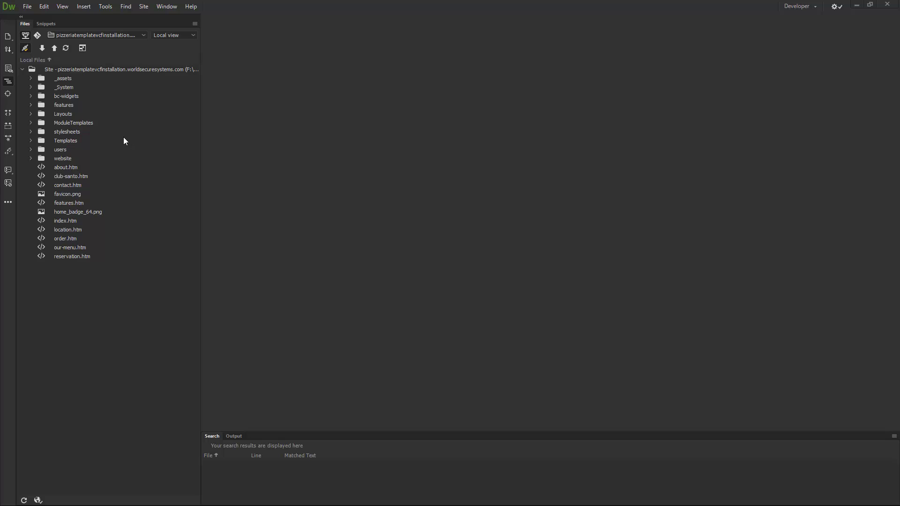
{"action": "double_click", "coordinate": [235, 9]}
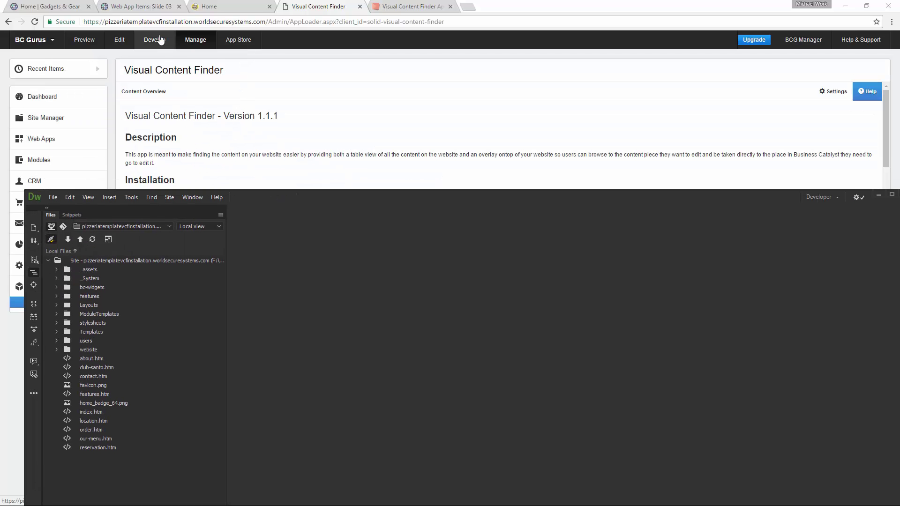
{"action": "double_click", "coordinate": [276, 195]}
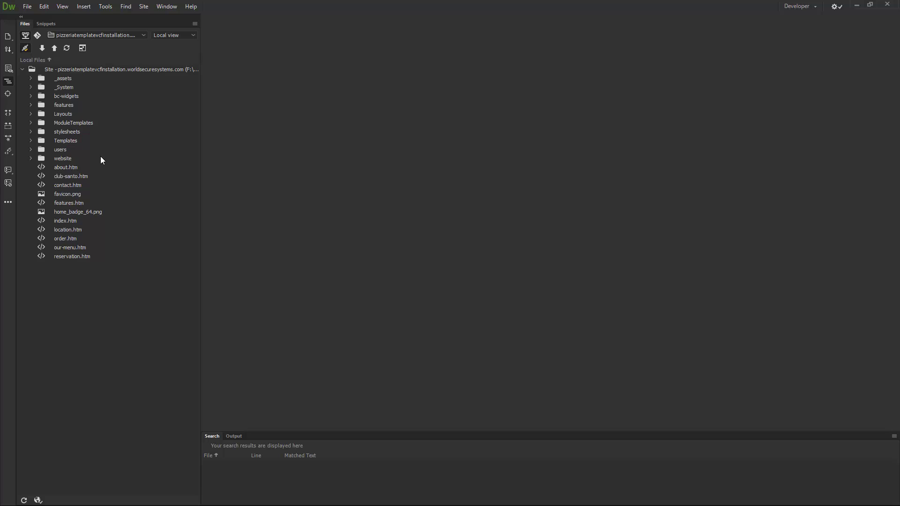
{"action": "left_click", "coordinate": [31, 140]}
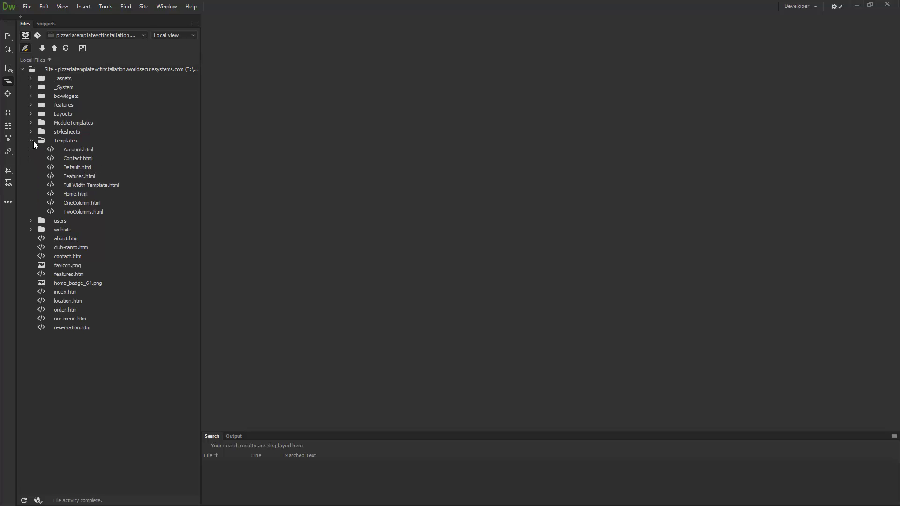
{"action": "double_click", "coordinate": [88, 151]}
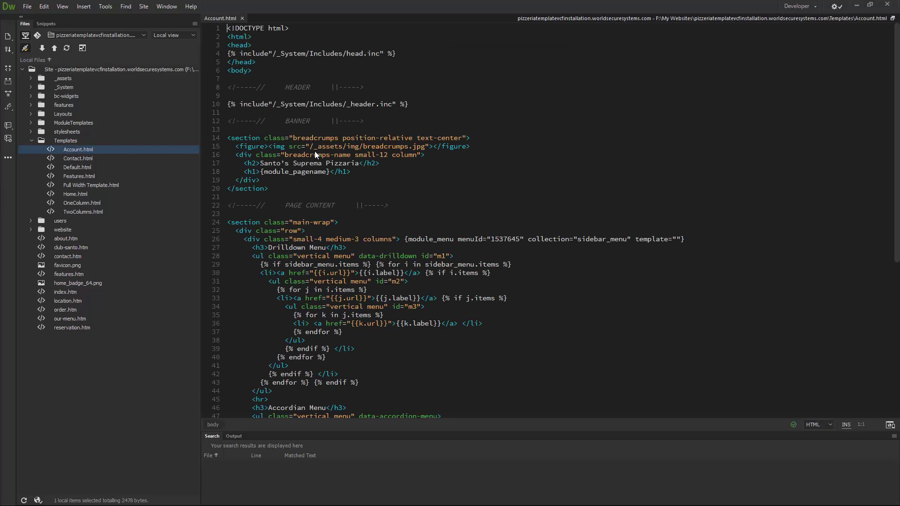
{"action": "scroll", "coordinate": [470, 186], "scroll_direction": "down", "scroll_amount": 10}
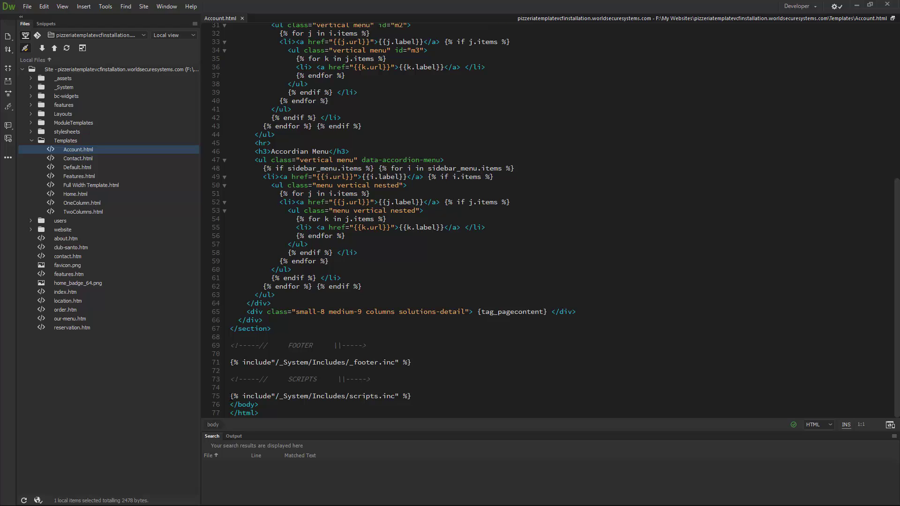
{"action": "left_click_drag", "start_coordinate": [230, 396], "coordinate": [420, 394]}
{"action": "left_click", "coordinate": [401, 404]}
{"action": "left_click_drag", "start_coordinate": [412, 396], "coordinate": [231, 398]}
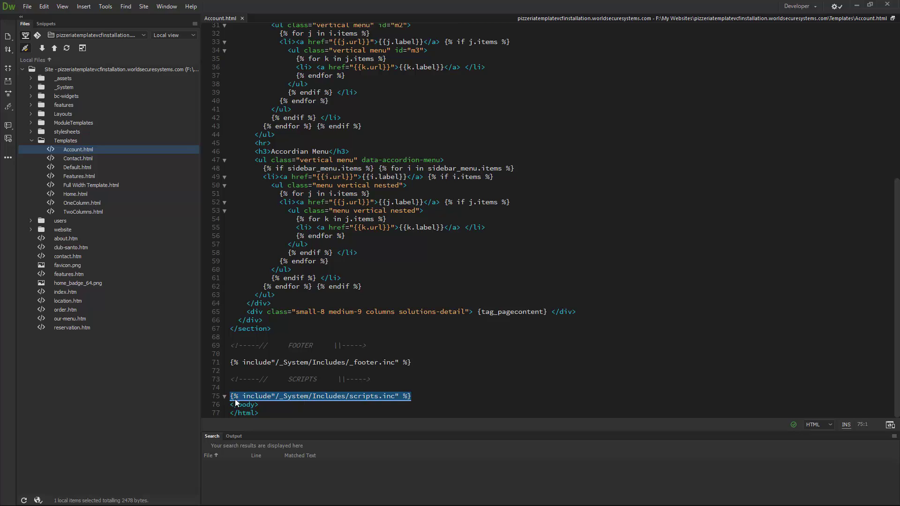
{"action": "left_click", "coordinate": [268, 406]}
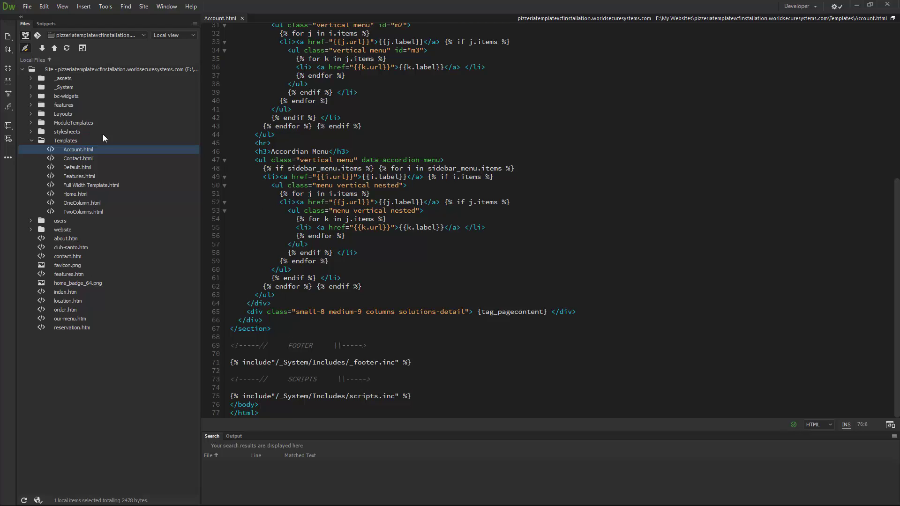
Step: Open scripts.inc from _System/Includes and add {% include "/_System/apps/solid-visual-content-finder/init.liquid" -%} on a new line at the end
{"action": "left_click", "coordinate": [30, 88]}
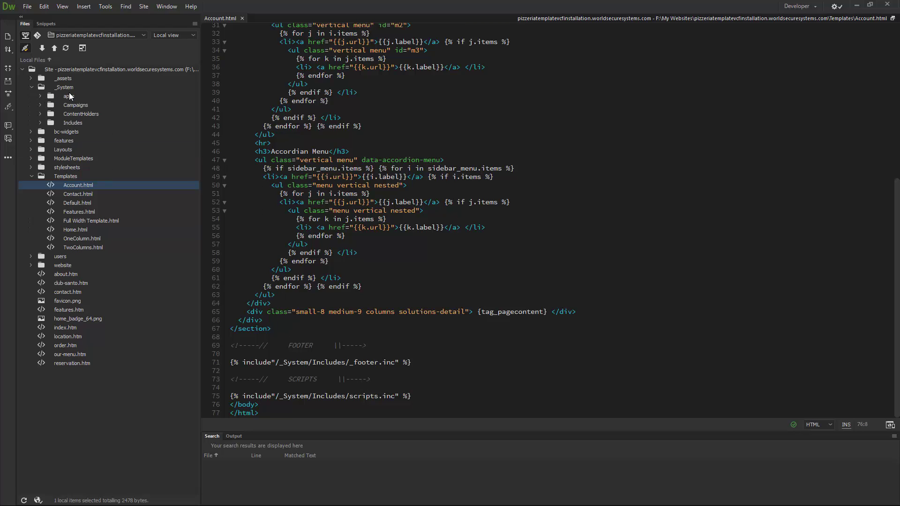
{"action": "left_click", "coordinate": [40, 124]}
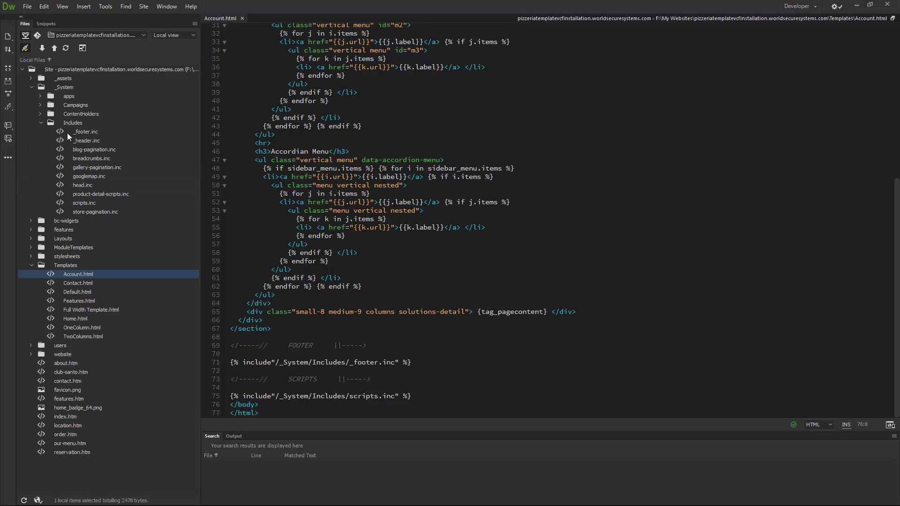
{"action": "double_click", "coordinate": [89, 203]}
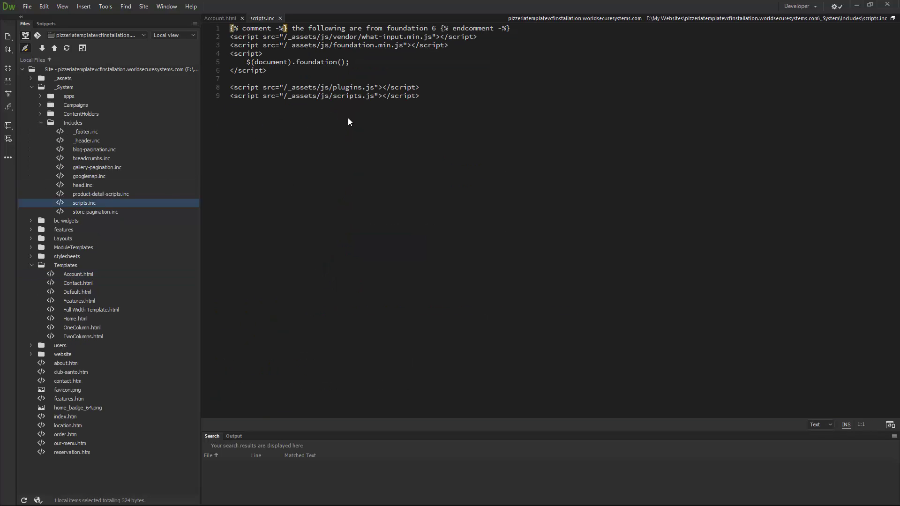
{"action": "left_click", "coordinate": [447, 99]}
{"action": "key", "text": "Return"}
{"action": "key", "text": "ctrl+v"}
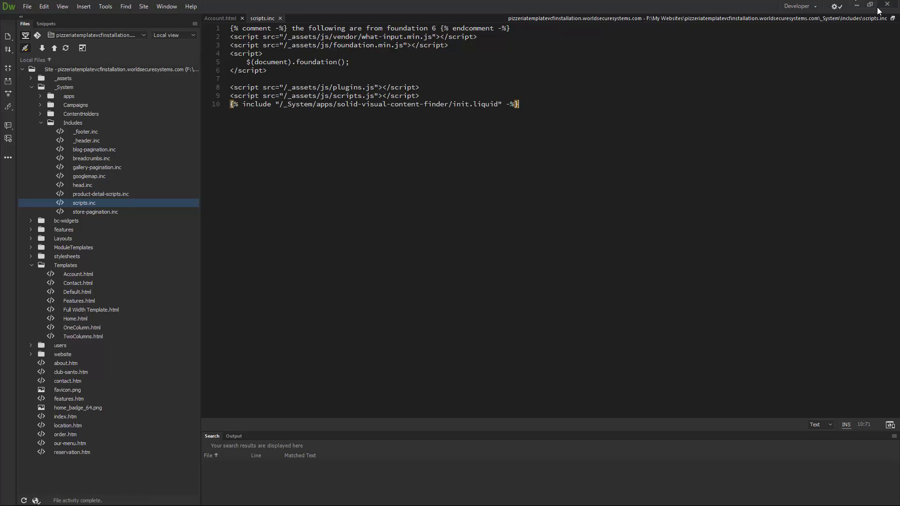
Step: Return to the browser, open the live pizzeria site, switch Visual Content Finder back on and check the homepage for edit buttons
{"action": "left_click", "coordinate": [857, 6]}
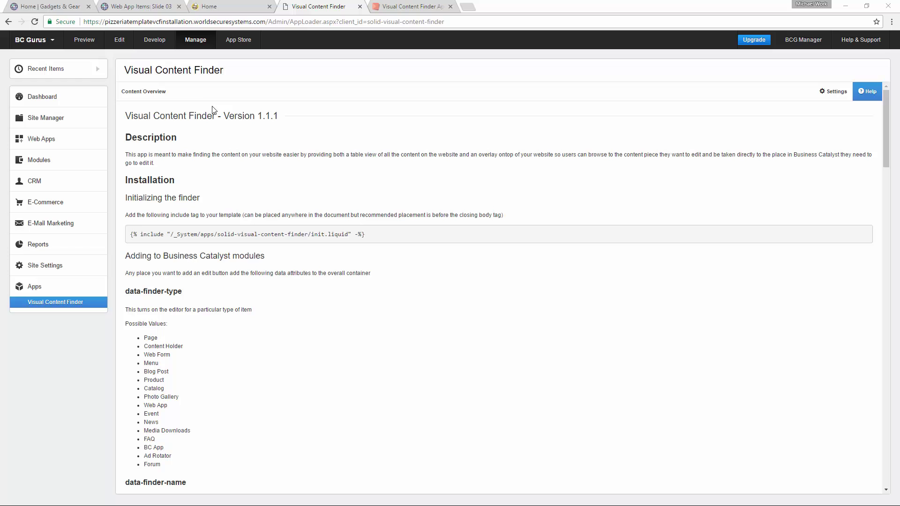
{"action": "left_click", "coordinate": [91, 48]}
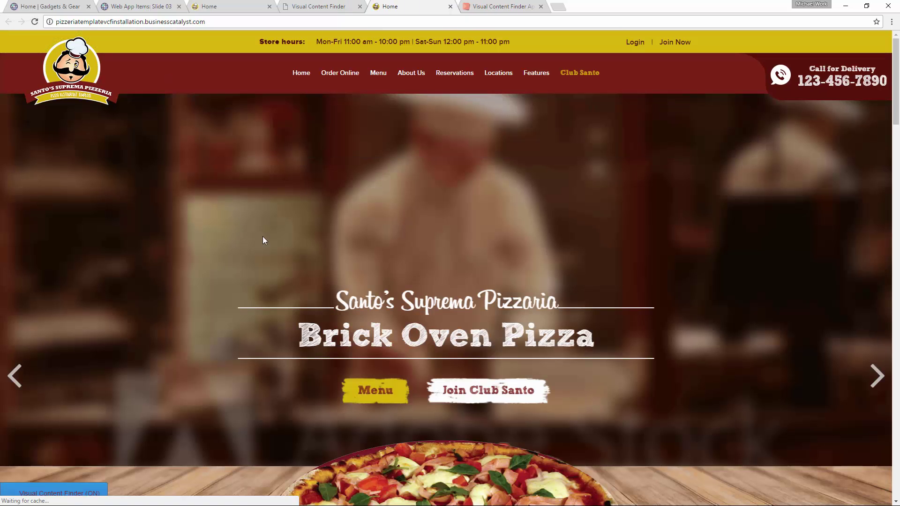
{"action": "scroll", "coordinate": [397, 177], "scroll_direction": "down", "scroll_amount": 5}
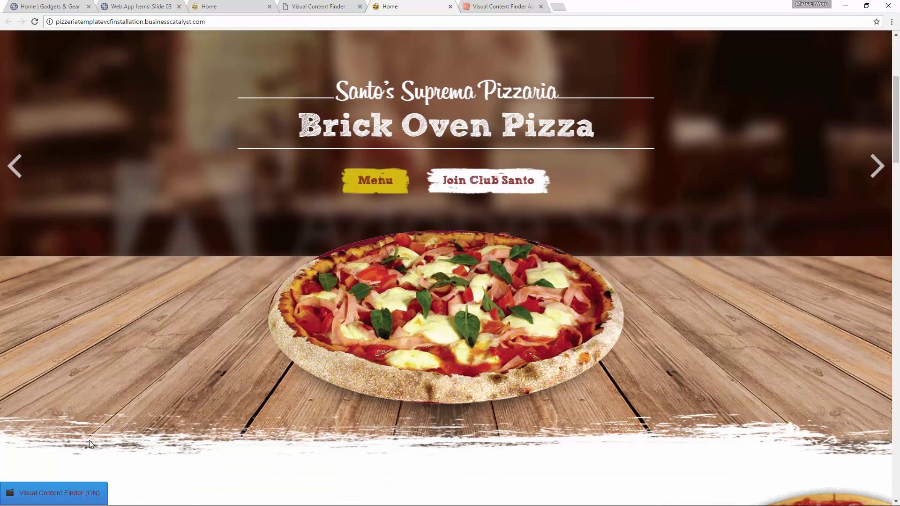
{"action": "scroll", "coordinate": [89, 444], "scroll_direction": "down", "scroll_amount": 1}
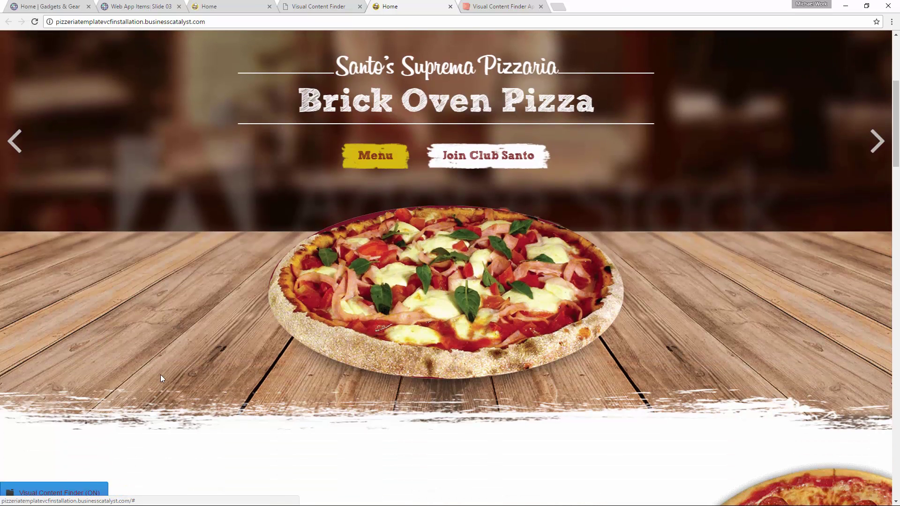
{"action": "scroll", "coordinate": [162, 377], "scroll_direction": "down", "scroll_amount": 4}
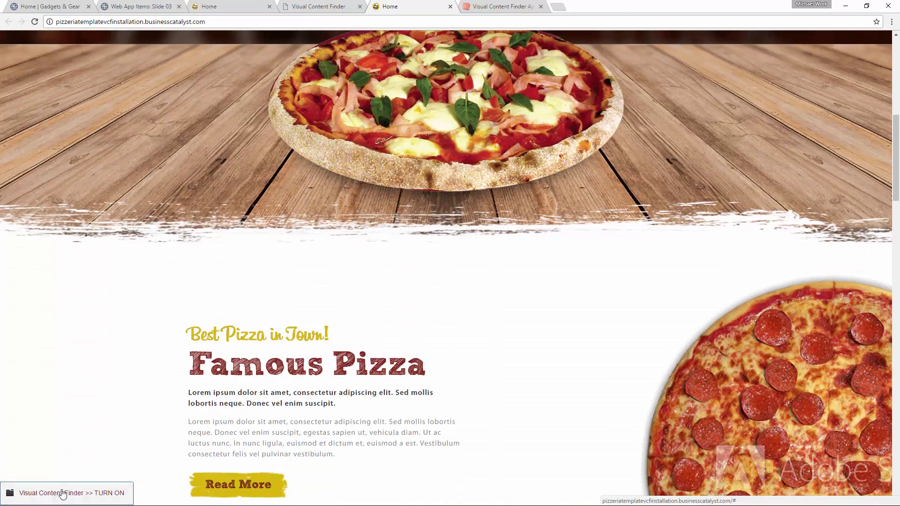
{"action": "left_click", "coordinate": [63, 493]}
{"action": "scroll", "coordinate": [194, 331], "scroll_direction": "down", "scroll_amount": 12}
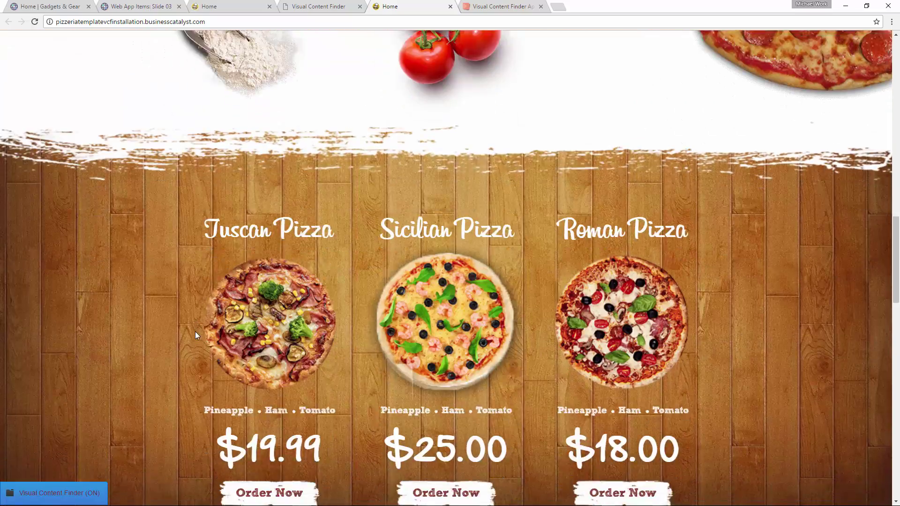
{"action": "scroll", "coordinate": [195, 330], "scroll_direction": "down", "scroll_amount": 12}
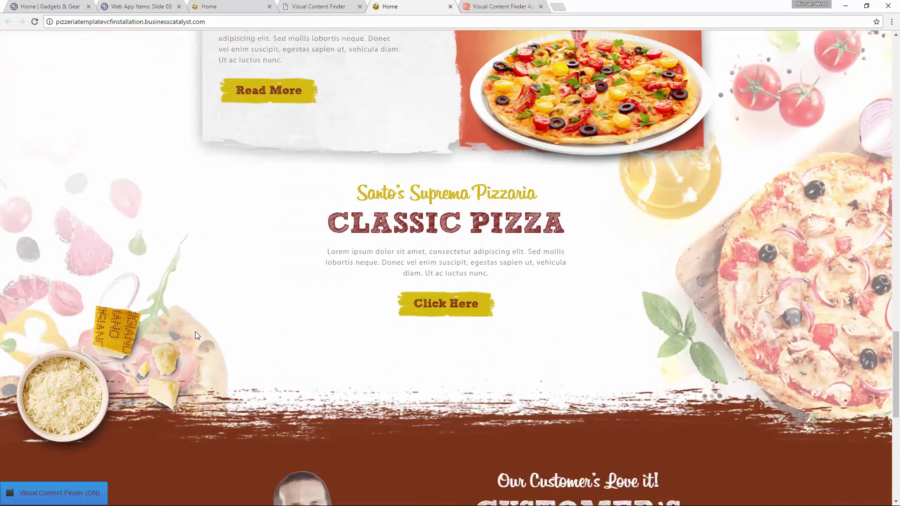
Step: Look over the homepage, then open the first FAQ's editor through its edit button on the FAQs page and close it
{"action": "scroll", "coordinate": [342, 271], "scroll_direction": "down", "scroll_amount": 9}
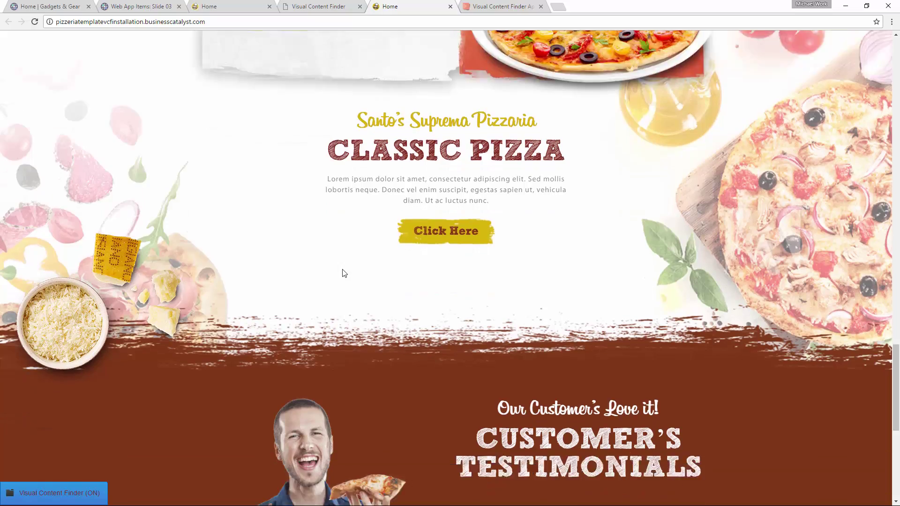
{"action": "scroll", "coordinate": [342, 274], "scroll_direction": "up", "scroll_amount": 9}
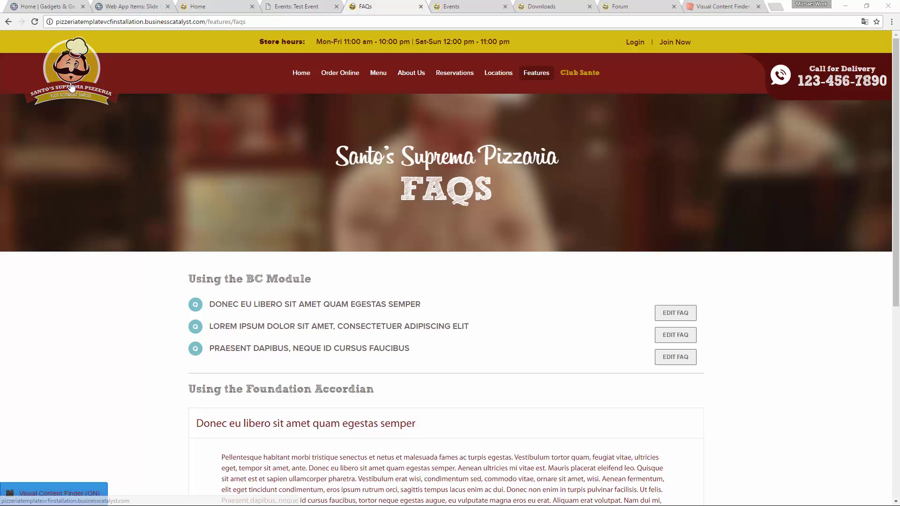
{"action": "mouse_move", "coordinate": [536, 73]}
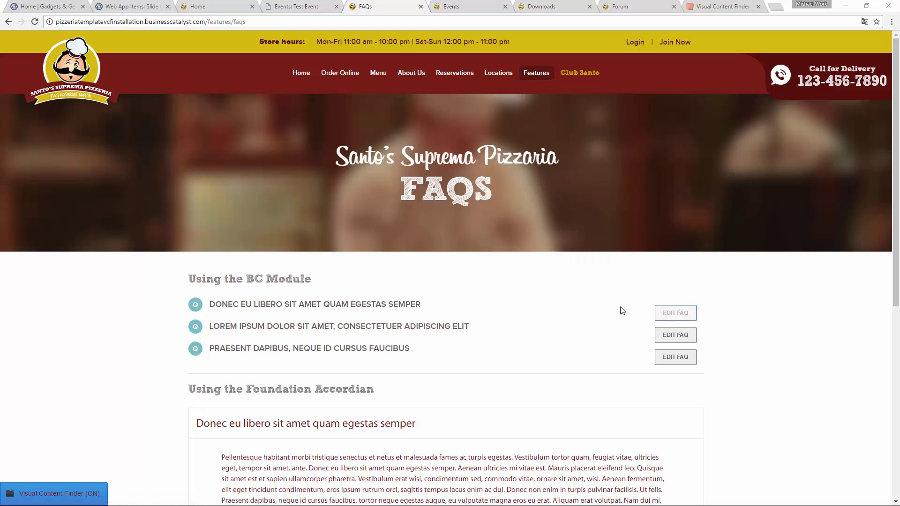
{"action": "scroll", "coordinate": [420, 332], "scroll_direction": "down", "scroll_amount": 1}
{"action": "left_click", "coordinate": [673, 269]}
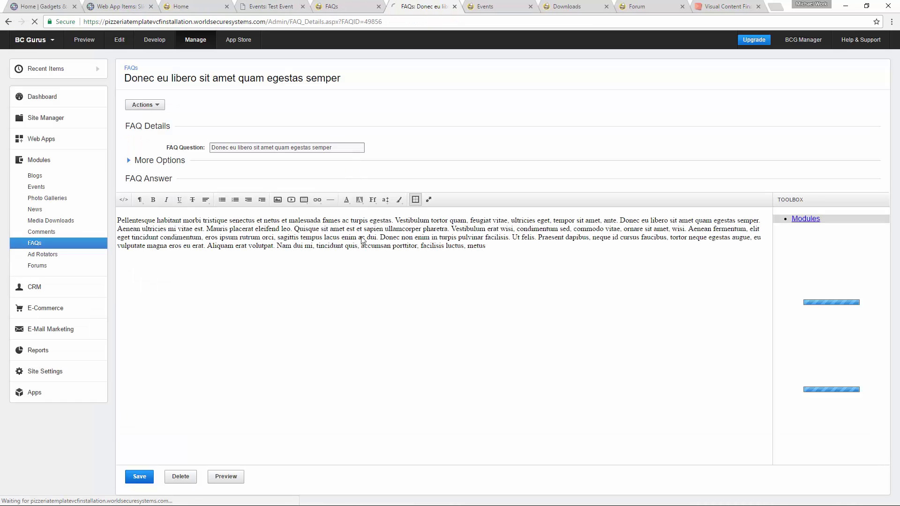
{"action": "left_click", "coordinate": [454, 6]}
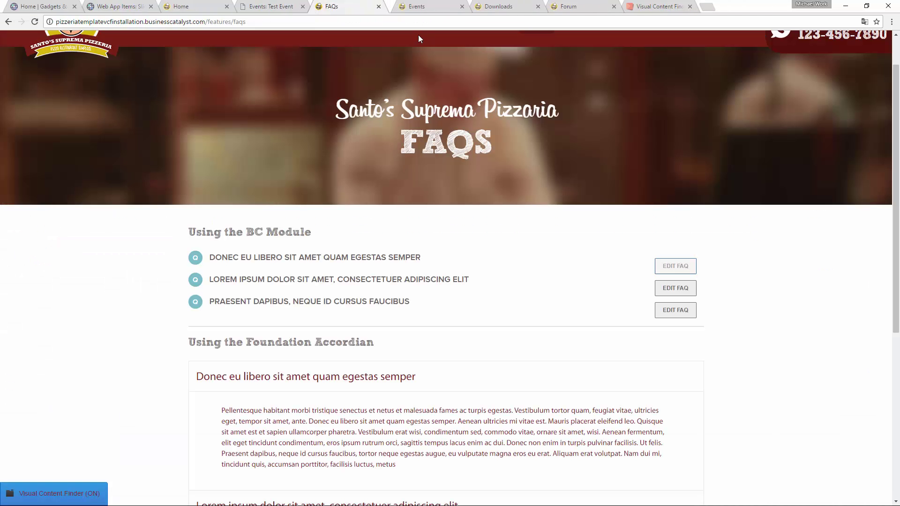
Step: Inspect the edit buttons on the Events, Test Event, Downloads and Forum pages of the live site
{"action": "left_click", "coordinate": [415, 8]}
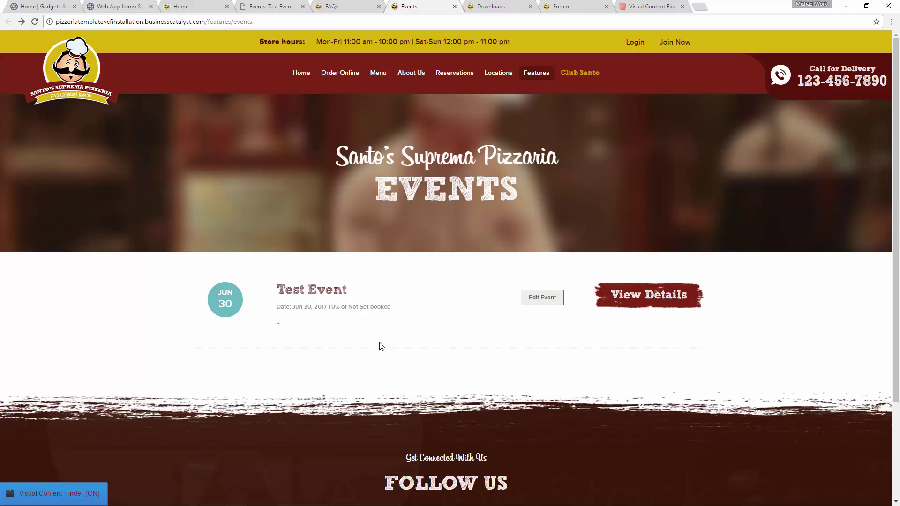
{"action": "left_click", "coordinate": [314, 289]}
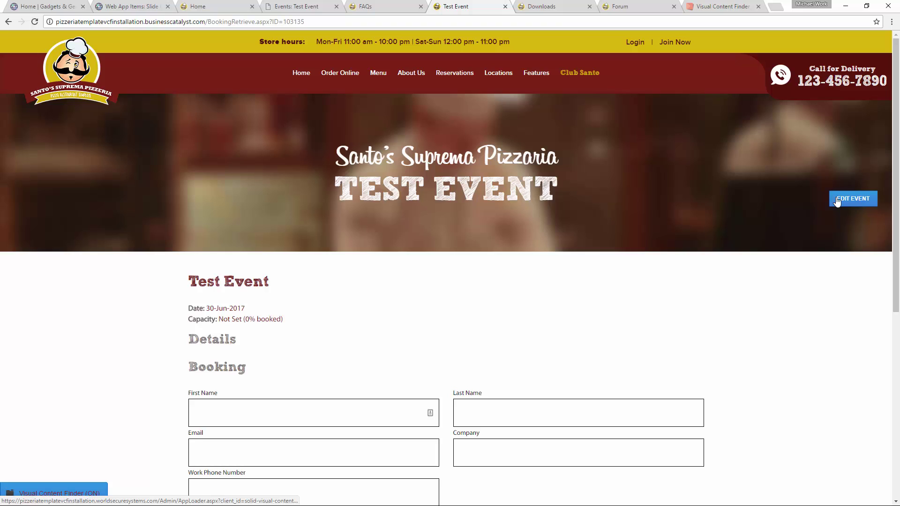
{"action": "left_click", "coordinate": [540, 6]}
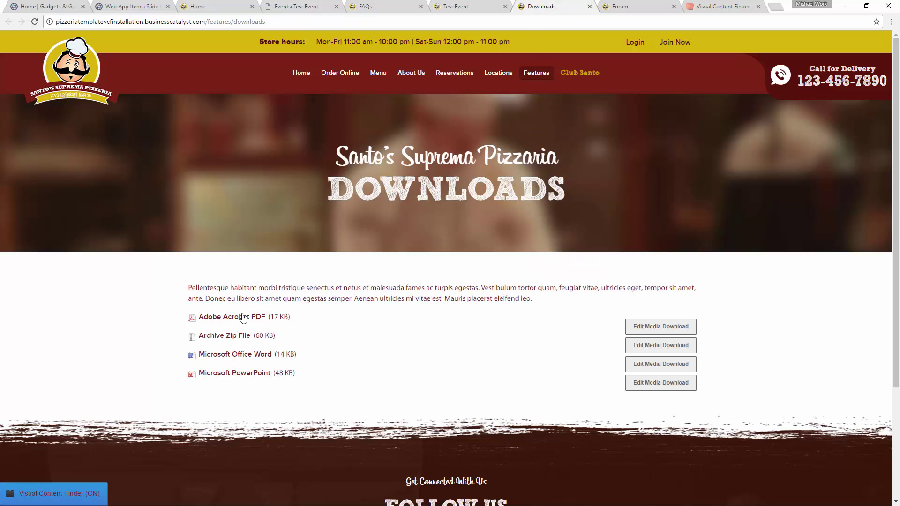
{"action": "left_click", "coordinate": [625, 6]}
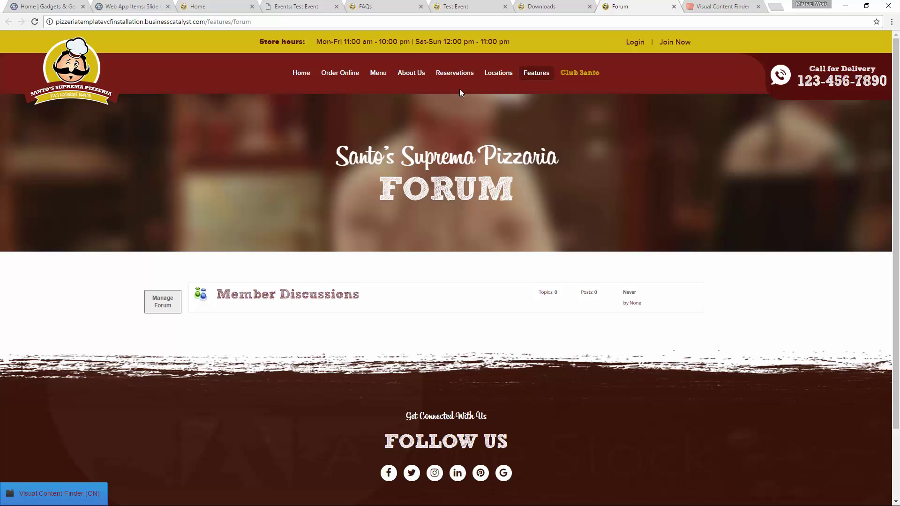
{"action": "left_click", "coordinate": [543, 6]}
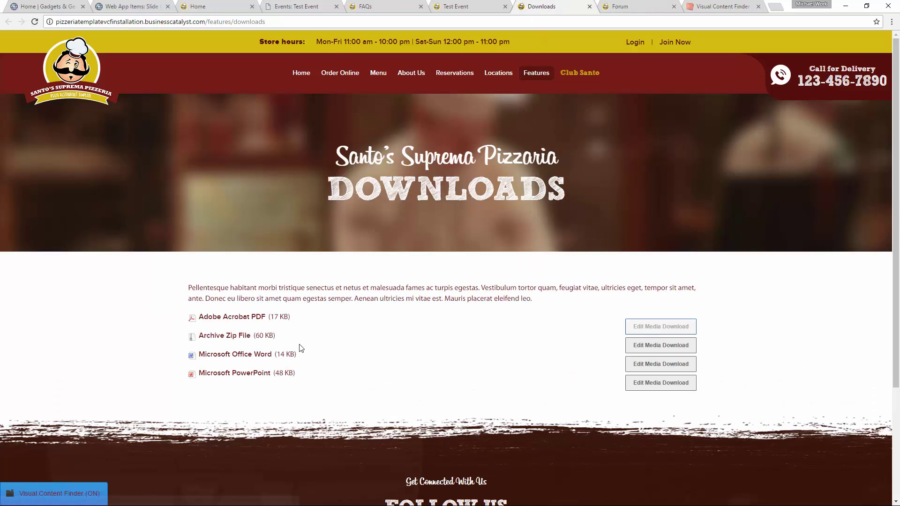
{"action": "left_click", "coordinate": [467, 8]}
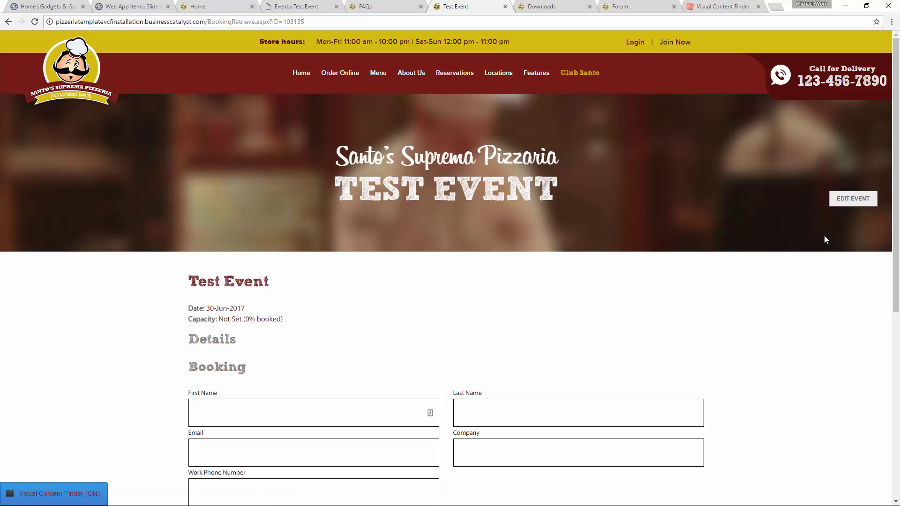
Step: Go to the site's homepage, advance the banner slider and check the slides and content below for edit buttons
{"action": "left_click", "coordinate": [302, 72]}
{"action": "scroll", "coordinate": [645, 262], "scroll_direction": "down", "scroll_amount": 1}
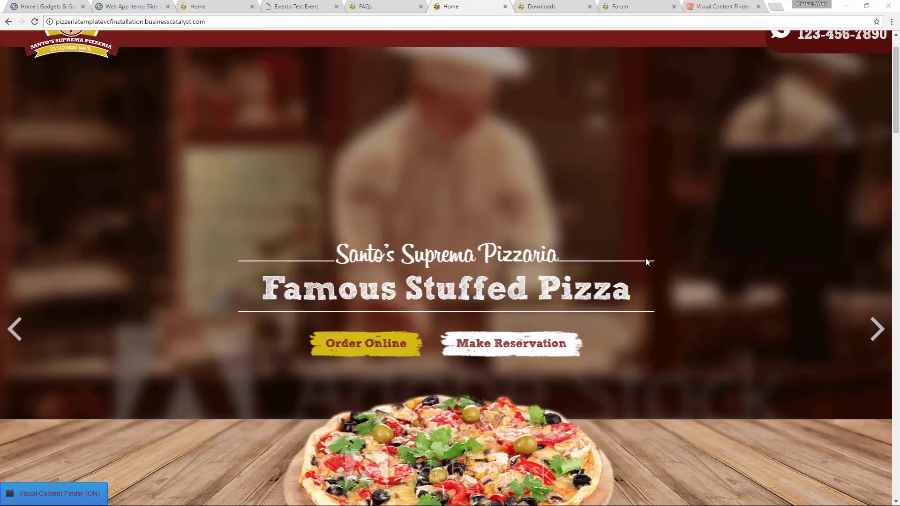
{"action": "scroll", "coordinate": [646, 261], "scroll_direction": "down", "scroll_amount": 1}
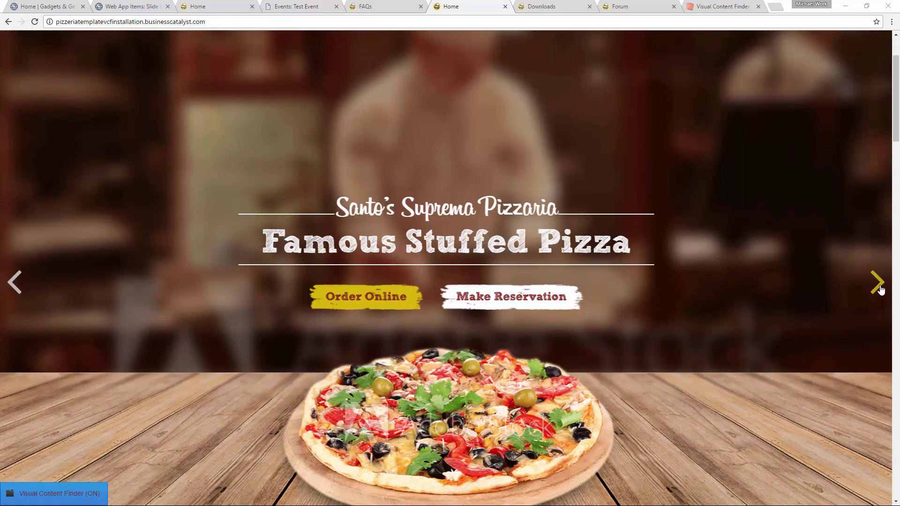
{"action": "left_click", "coordinate": [876, 283]}
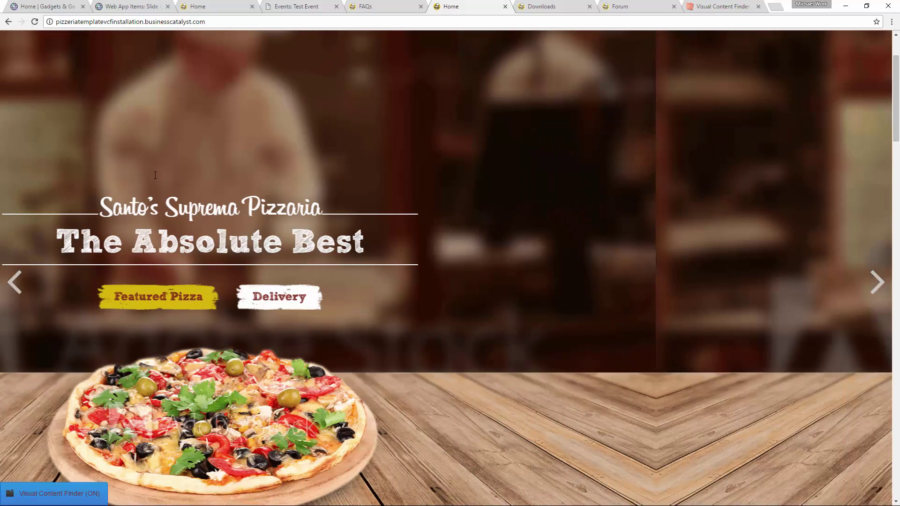
{"action": "scroll", "coordinate": [584, 327], "scroll_direction": "down", "scroll_amount": 4}
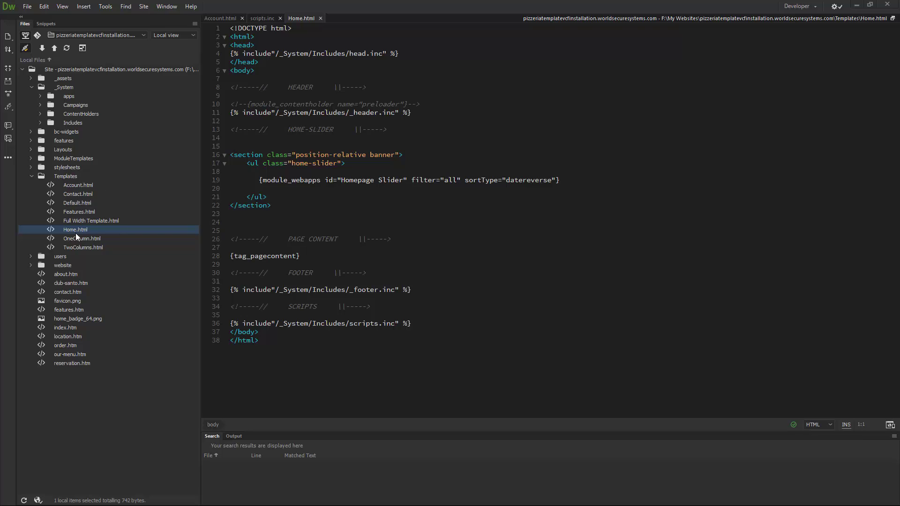
Step: Locate the Homepage Slider web app module in Home.html and open list.html from Layouts/WebApps/Homepage Slider
{"action": "left_click", "coordinate": [316, 196]}
{"action": "left_click", "coordinate": [283, 204]}
{"action": "left_click", "coordinate": [30, 149]}
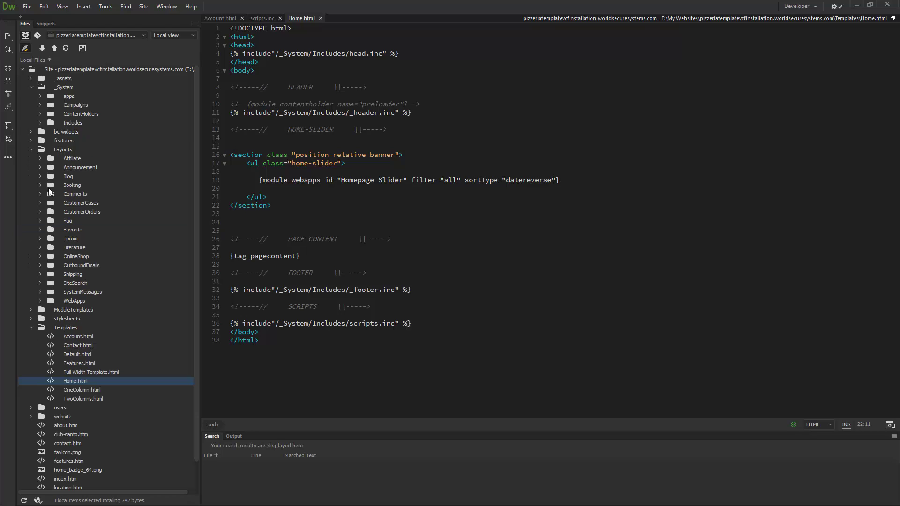
{"action": "left_click", "coordinate": [40, 301]}
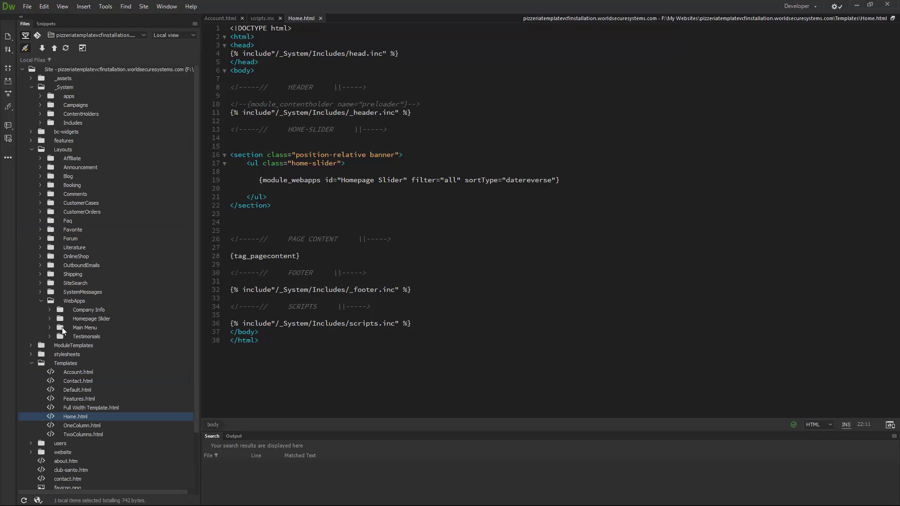
{"action": "left_click", "coordinate": [50, 318]}
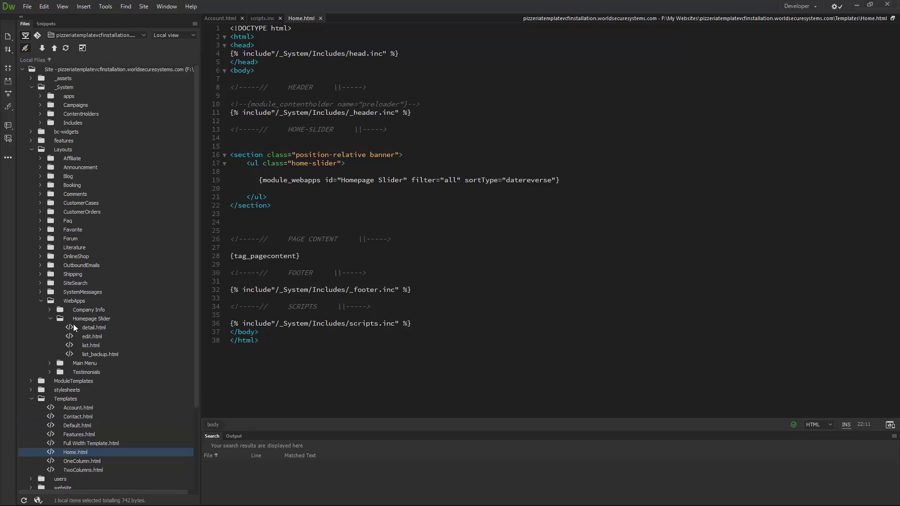
{"action": "double_click", "coordinate": [91, 345]}
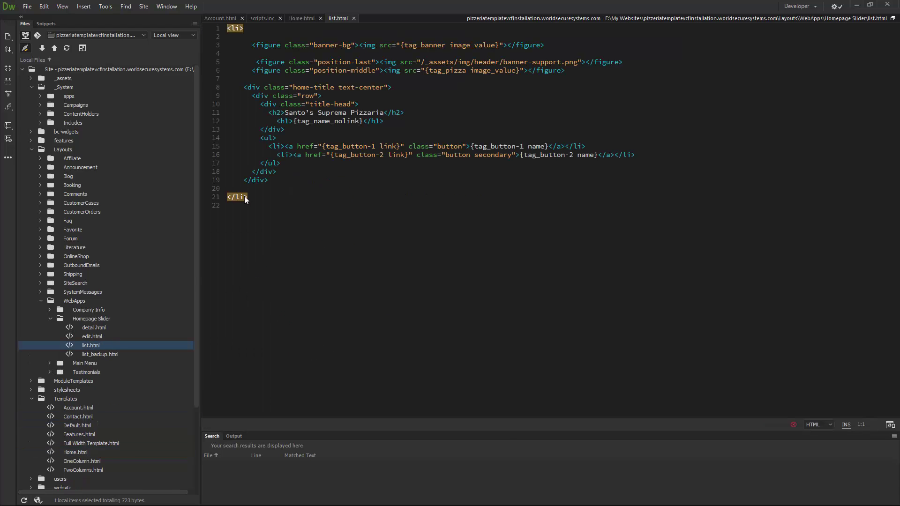
{"action": "left_click", "coordinate": [453, 108]}
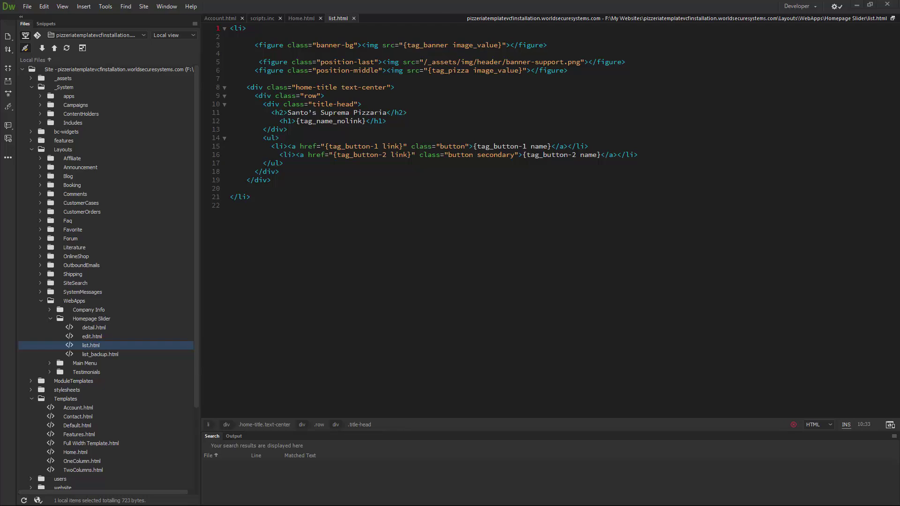
Step: Switch to the browser and copy the three data-finder attributes from the Web App: Testimonials example in the Visual Content Finder help
{"action": "key", "text": "alt+Tab"}
{"action": "scroll", "coordinate": [394, 267], "scroll_direction": "down", "scroll_amount": 2}
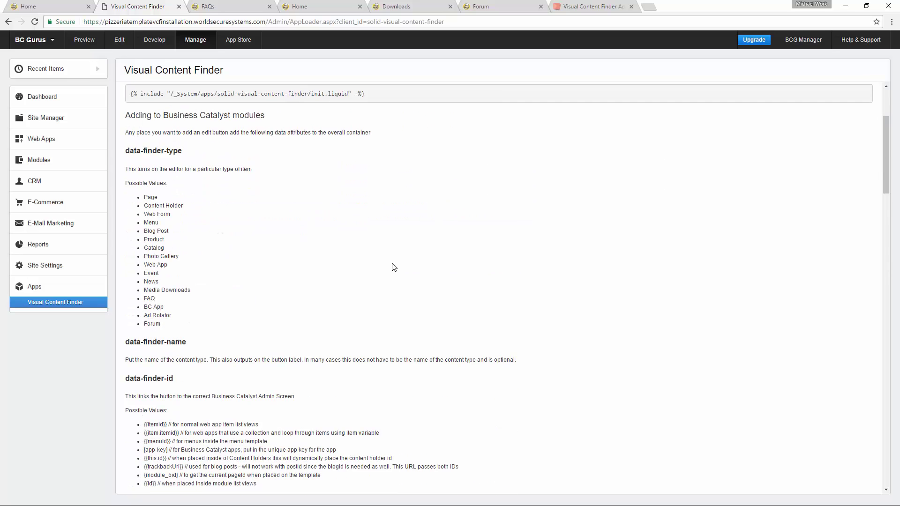
{"action": "scroll", "coordinate": [393, 267], "scroll_direction": "down", "scroll_amount": 8}
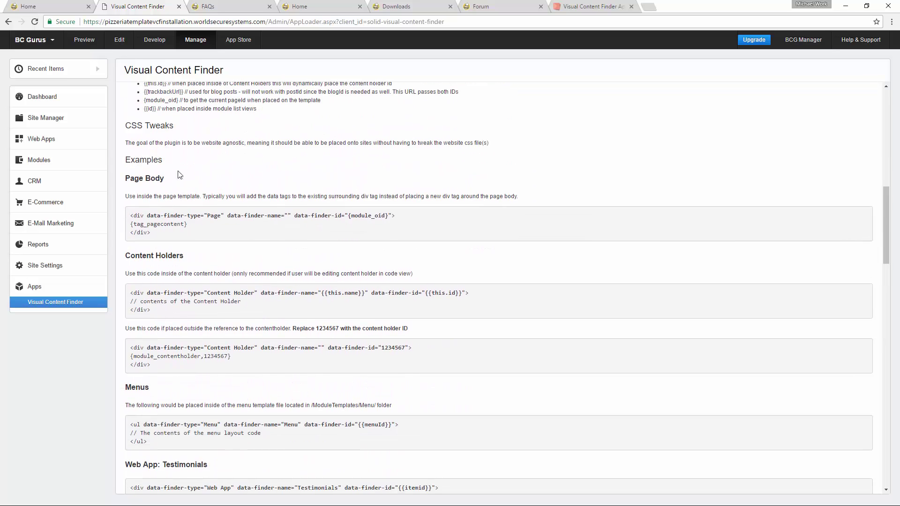
{"action": "scroll", "coordinate": [205, 195], "scroll_direction": "down", "scroll_amount": 2}
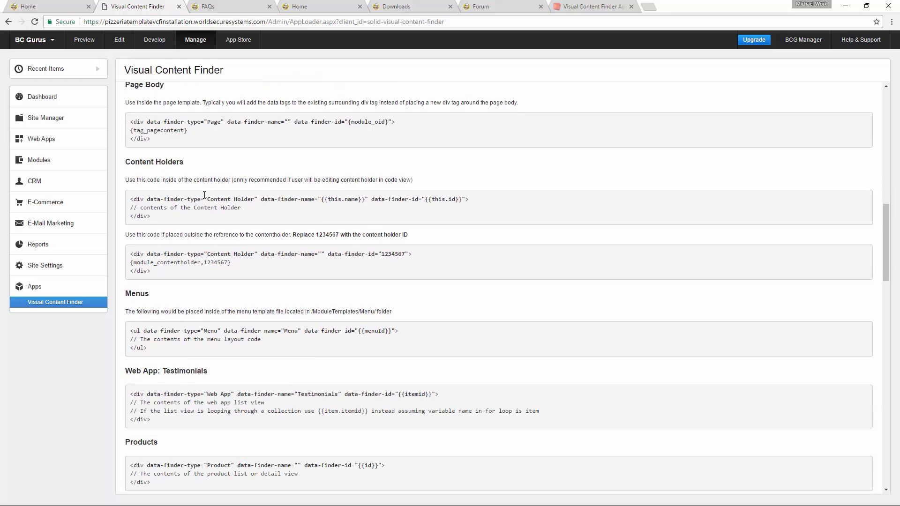
{"action": "scroll", "coordinate": [204, 195], "scroll_direction": "down", "scroll_amount": 3}
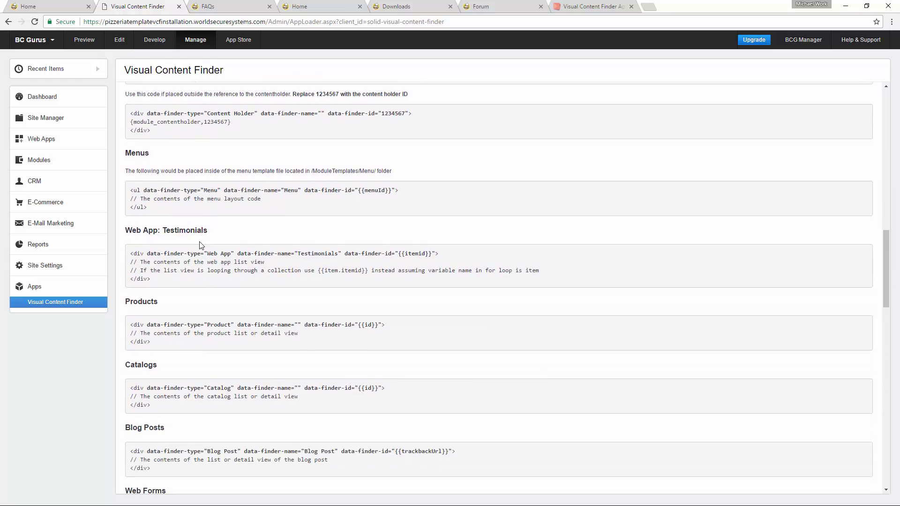
{"action": "scroll", "coordinate": [200, 245], "scroll_direction": "down", "scroll_amount": 1}
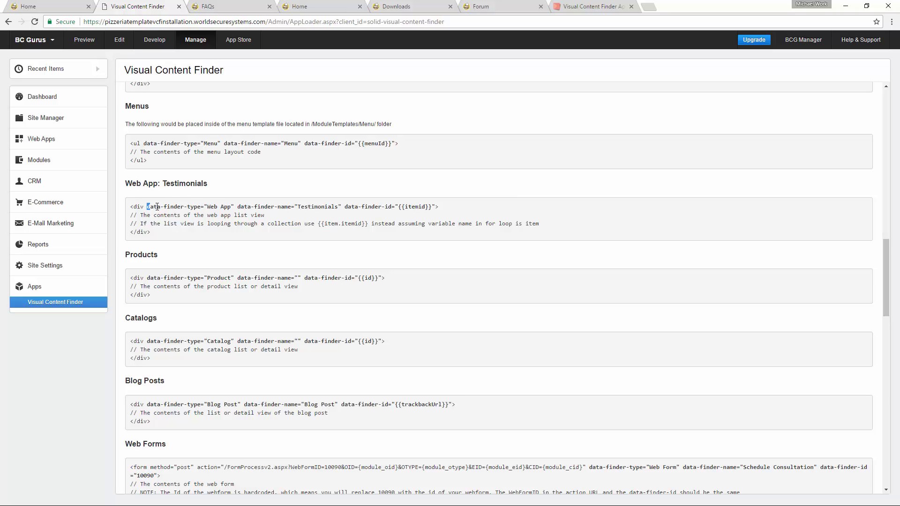
{"action": "left_click_drag", "start_coordinate": [146, 208], "coordinate": [435, 206]}
{"action": "key", "text": "ctrl+c"}
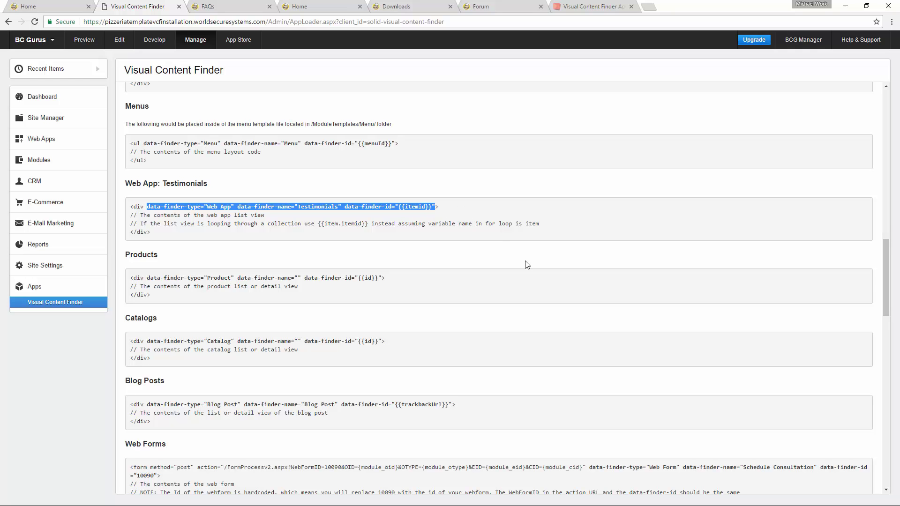
Step: Return to Dreamweaver and add data-finder-type="Web App" data-finder-name="Testimonials" data-finder-id="{{itemid}}" to the opening li tag of list.html
{"action": "key", "text": "alt+Tab"}
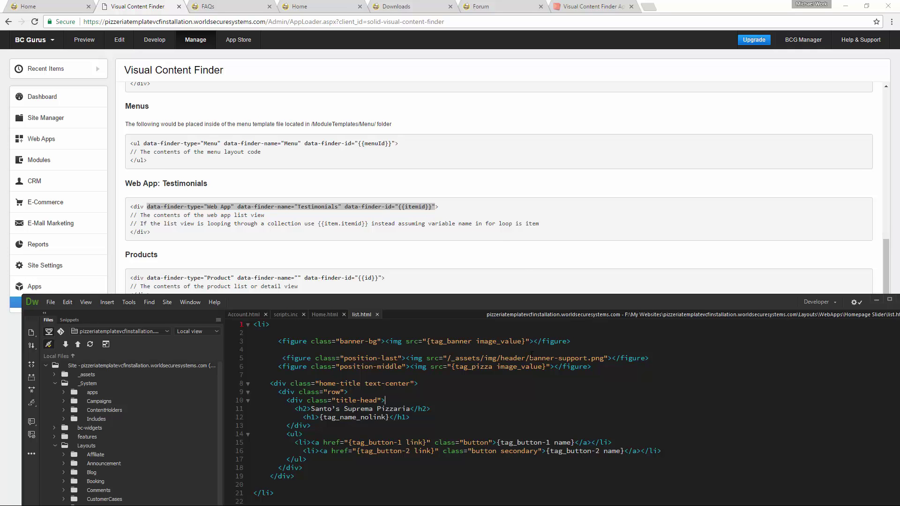
{"action": "double_click", "coordinate": [490, 300]}
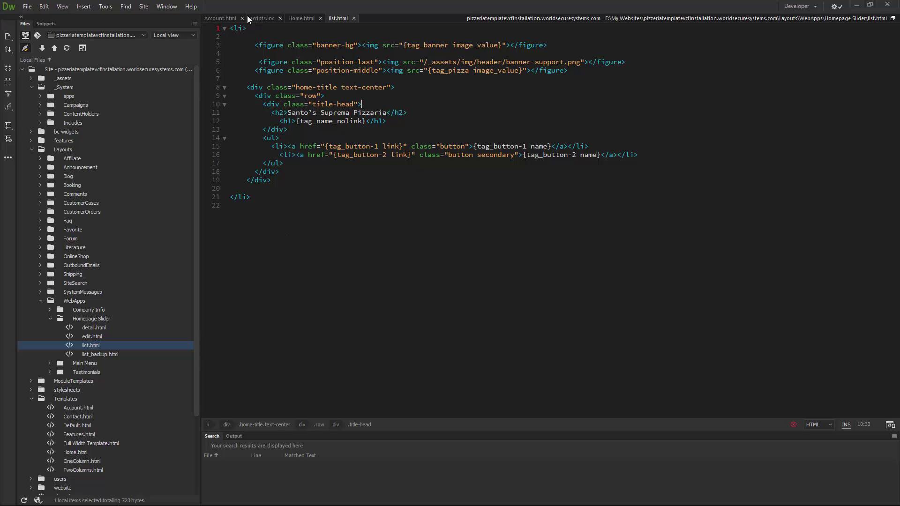
{"action": "left_click", "coordinate": [244, 30]}
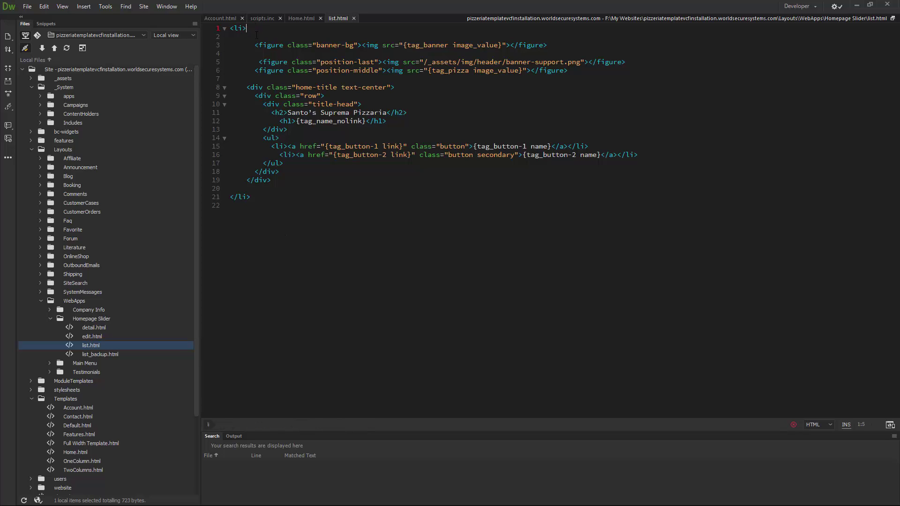
{"action": "key", "text": "Left"}
{"action": "key", "text": "ctrl+v"}
{"action": "left_click", "coordinate": [380, 89]}
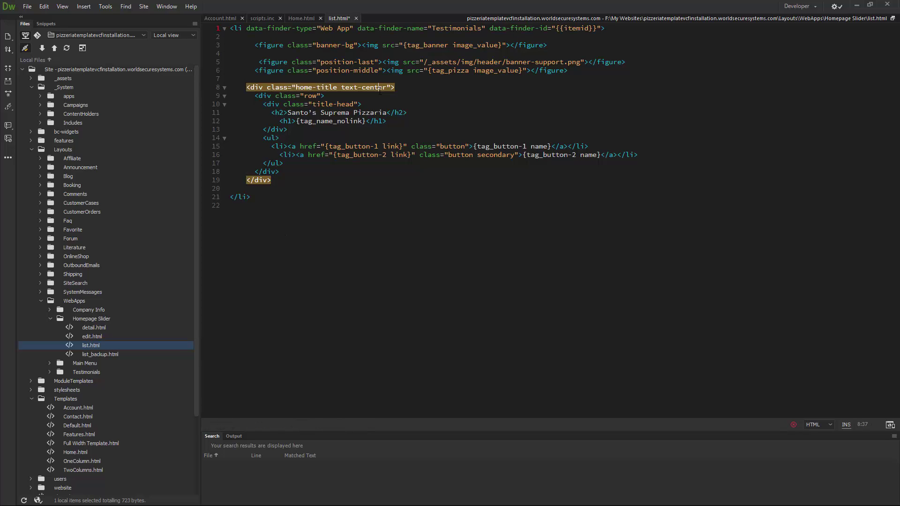
Step: Examine the data-finder-type and data-finder-name attributes in the opening li tag of list.html
{"action": "left_click", "coordinate": [262, 36]}
{"action": "left_click_drag", "start_coordinate": [247, 30], "coordinate": [312, 29]}
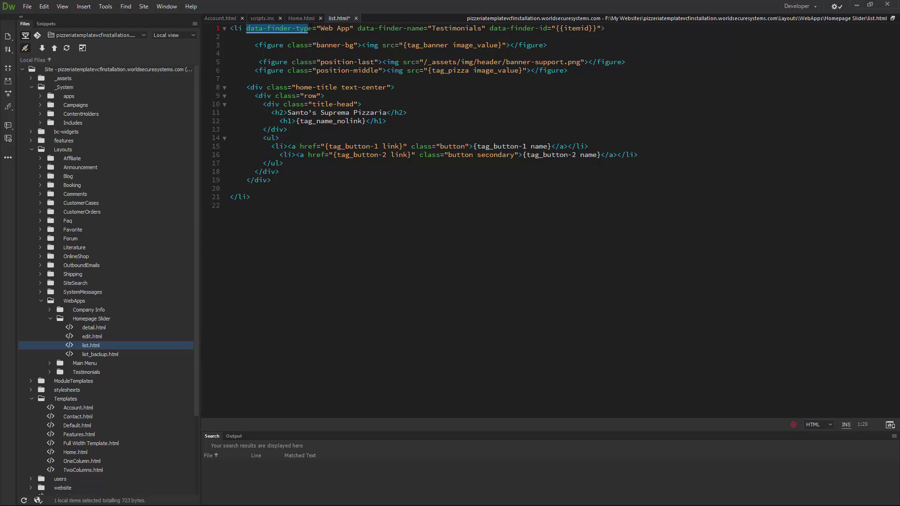
{"action": "left_click", "coordinate": [262, 45]}
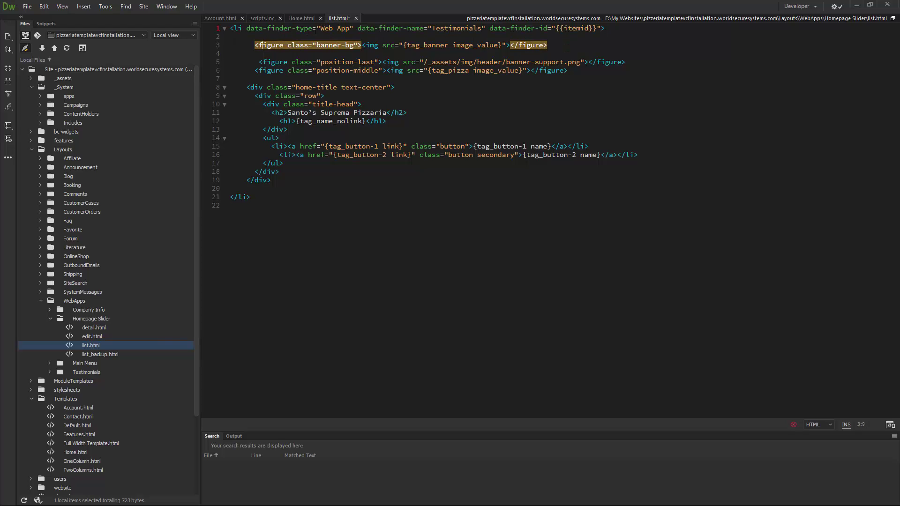
{"action": "left_click", "coordinate": [333, 38]}
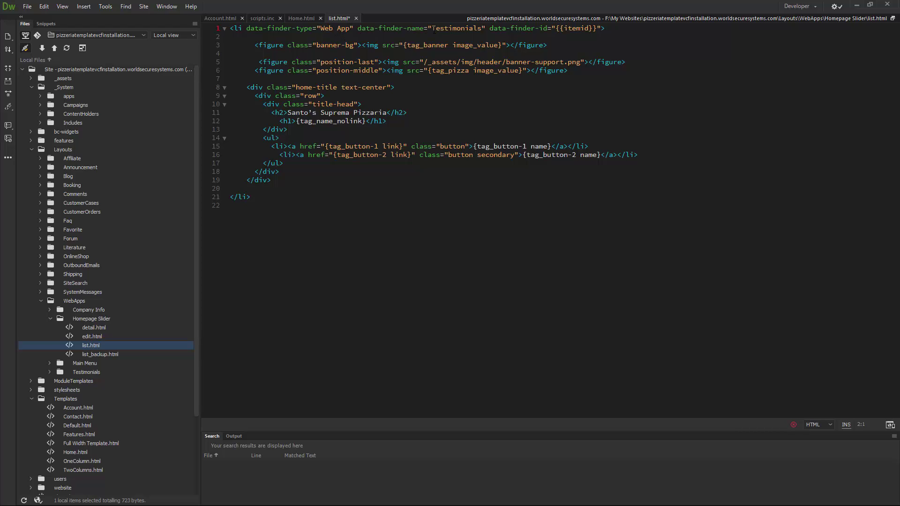
{"action": "left_click_drag", "start_coordinate": [432, 29], "coordinate": [481, 29]}
{"action": "left_click", "coordinate": [481, 36]}
{"action": "left_click_drag", "start_coordinate": [481, 29], "coordinate": [433, 29]}
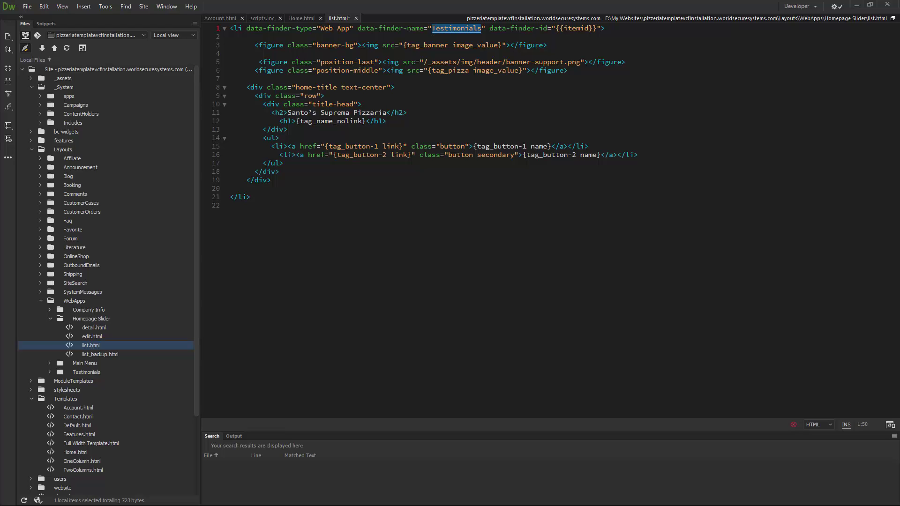
{"action": "left_click", "coordinate": [510, 38]}
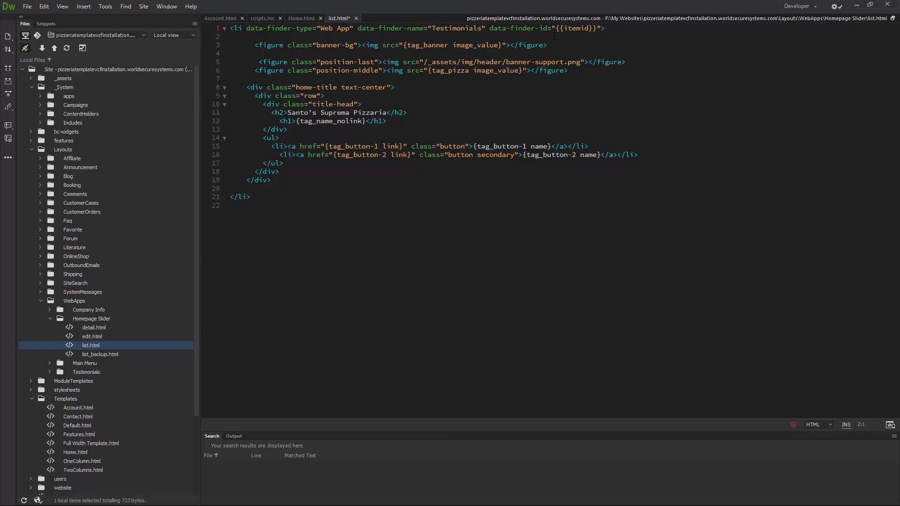
Step: Examine the data-finder-id value {{itemid}} and the opening and closing li tags that wrap the slide in list.html
{"action": "left_click_drag", "start_coordinate": [556, 28], "coordinate": [596, 28]}
{"action": "left_click", "coordinate": [587, 47]}
{"action": "left_click_drag", "start_coordinate": [557, 29], "coordinate": [596, 28]}
{"action": "left_click", "coordinate": [576, 46]}
{"action": "left_click_drag", "start_coordinate": [288, 28], "coordinate": [304, 198]}
{"action": "left_click", "coordinate": [304, 202]}
{"action": "left_click_drag", "start_coordinate": [558, 29], "coordinate": [597, 29]}
{"action": "left_click", "coordinate": [581, 53]}
Step: Check the slider's edit button on the home page in the browser, and in Dreamweaver set data-finder-name in list.html to "Home Slider"
{"action": "key", "text": "alt+Tab"}
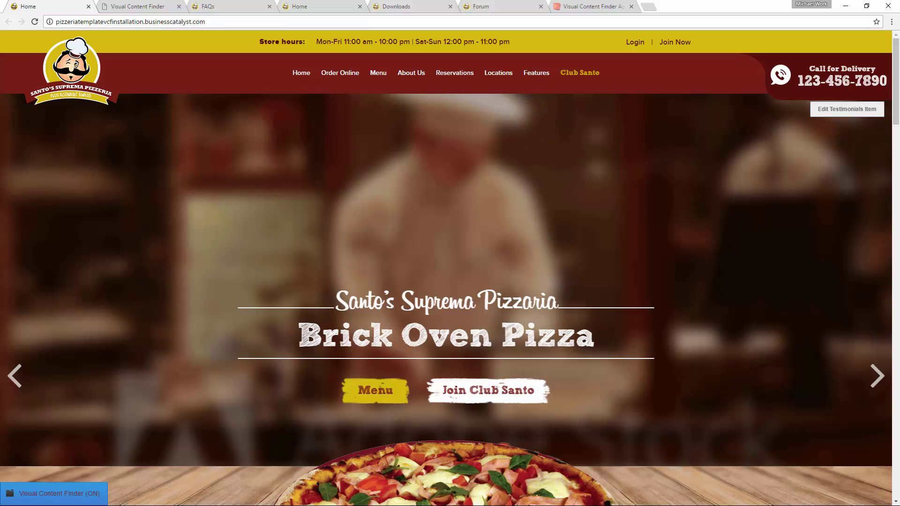
{"action": "key", "text": "alt+Tab"}
{"action": "left_click", "coordinate": [487, 96]}
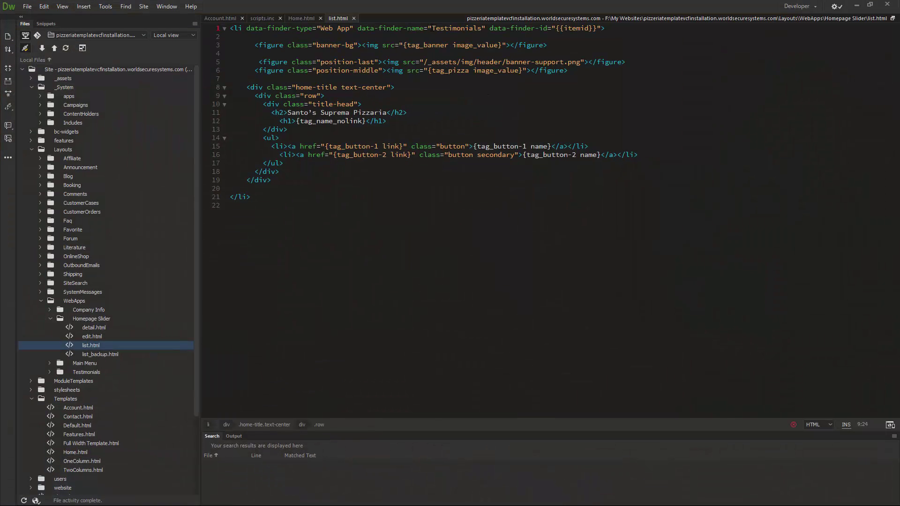
{"action": "double_click", "coordinate": [456, 28]}
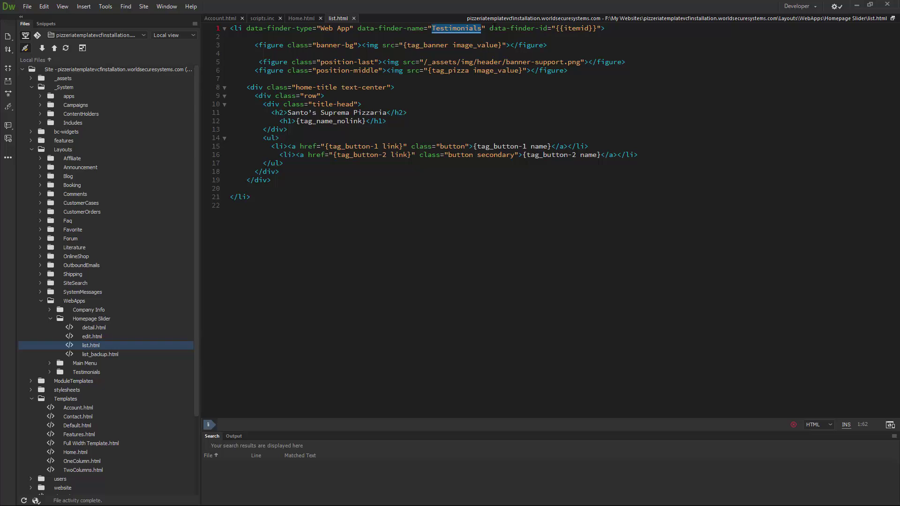
{"action": "type", "text": "Home Slider"}
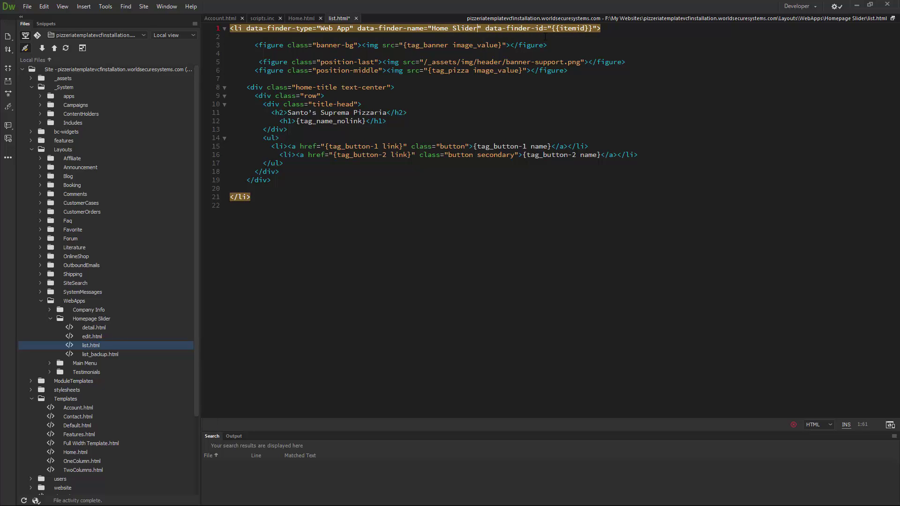
Step: Switch to the browser and look up the slider web app's exact name among the Web Apps in the site admin
{"action": "left_click", "coordinate": [856, 5]}
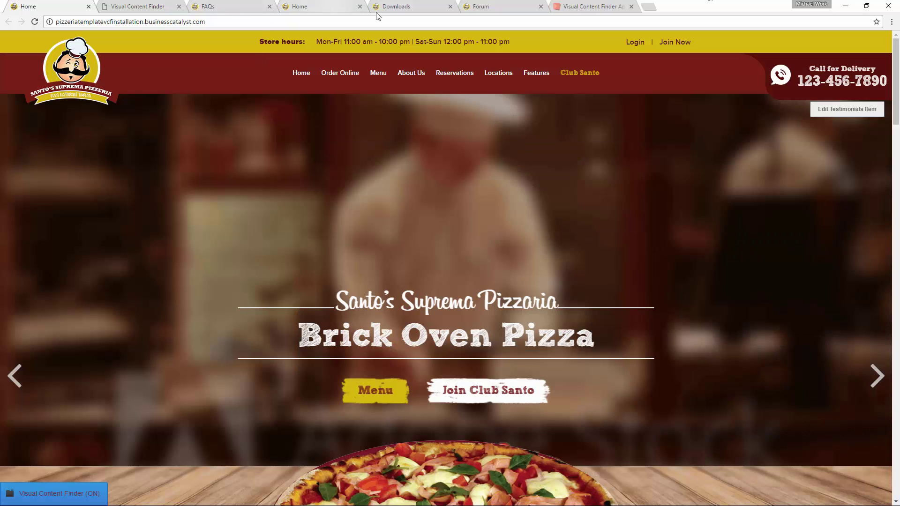
{"action": "left_click", "coordinate": [220, 7]}
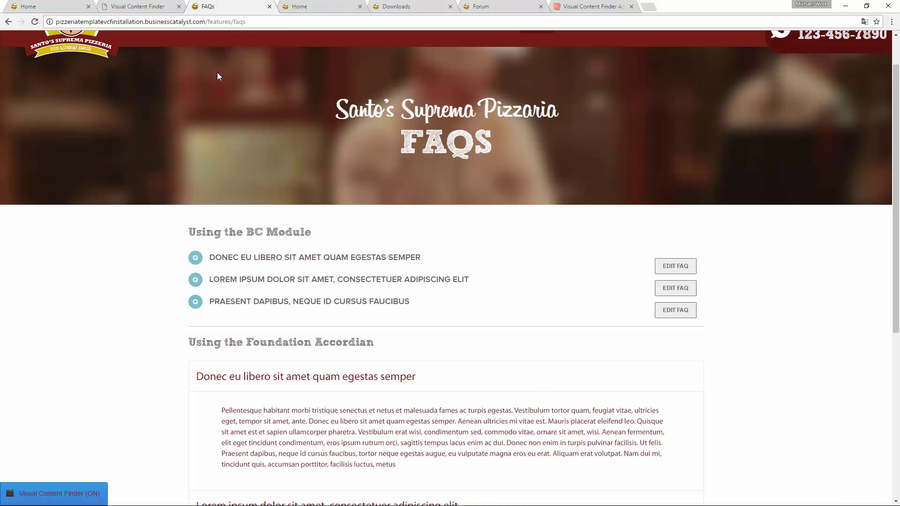
{"action": "left_click", "coordinate": [313, 5]}
{"action": "left_click", "coordinate": [140, 5]}
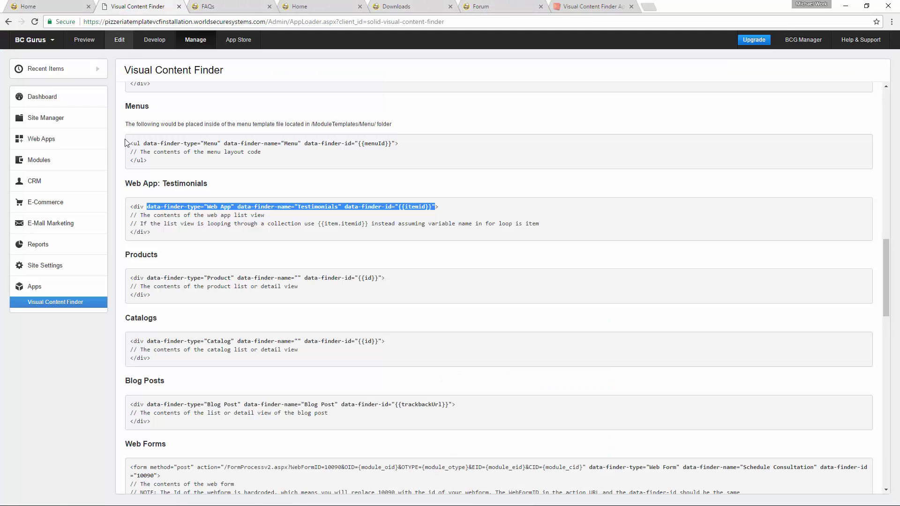
{"action": "left_click", "coordinate": [63, 141]}
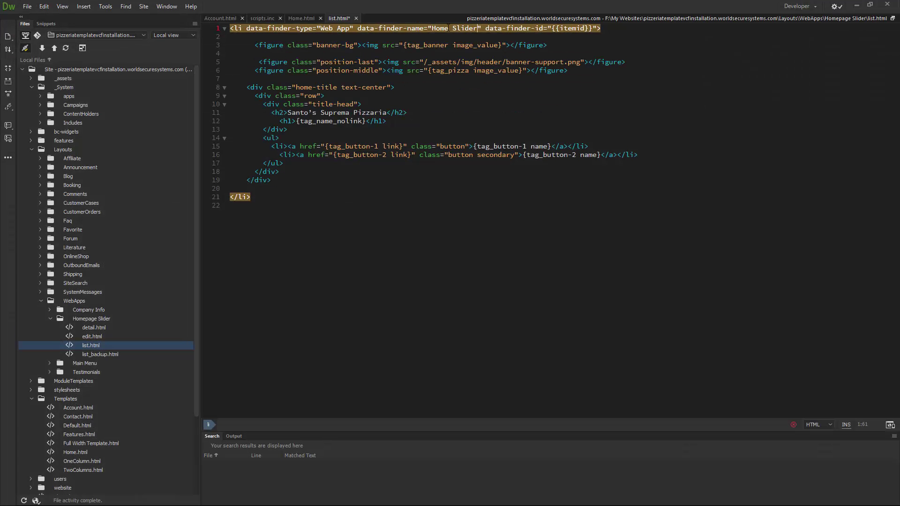
Step: Back in Dreamweaver, correct data-finder-name to "Homepage Slider", save list.html and overwrite the copy on the remote server
{"action": "left_click", "coordinate": [445, 28]}
{"action": "key", "text": "Right"}
{"action": "type", "text": "page"}
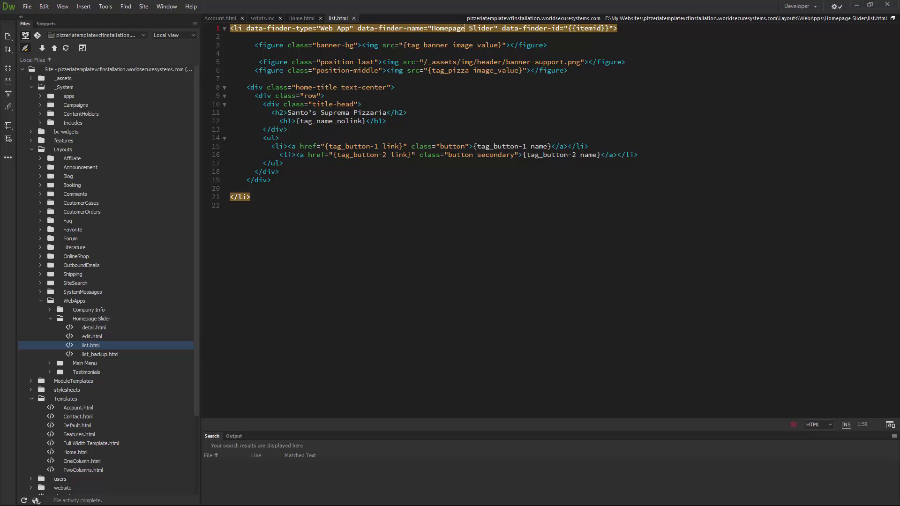
{"action": "key", "text": "ctrl+s"}
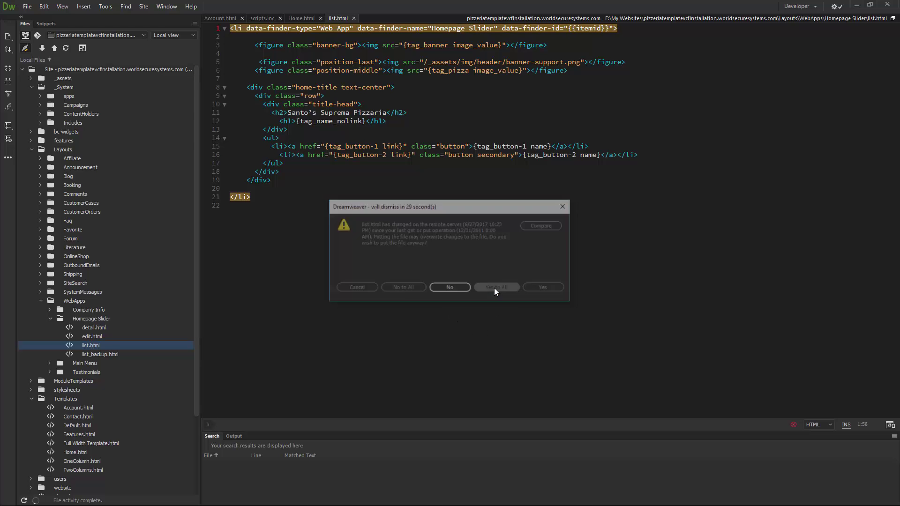
{"action": "left_click", "coordinate": [493, 288]}
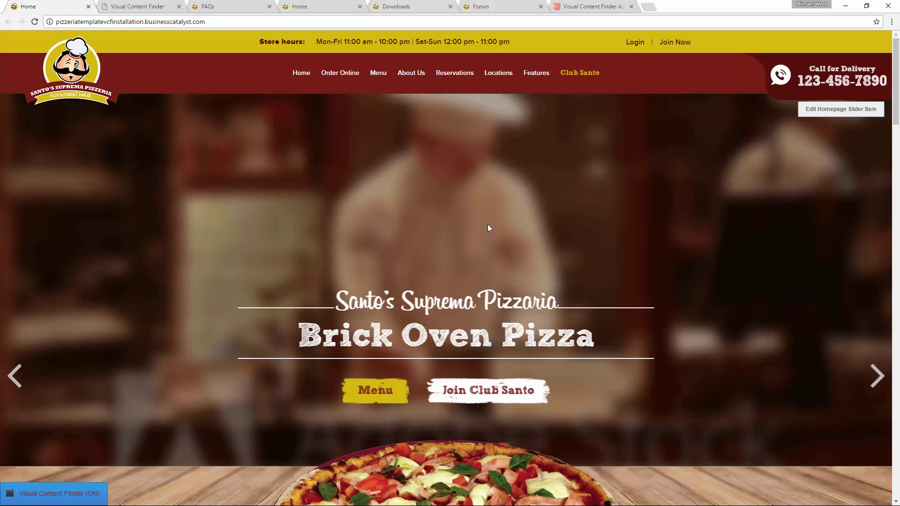
Step: In the browser, advance the home page slider to The Absolute Best slide and open its Homepage Slider item for editing
{"action": "left_click", "coordinate": [876, 375]}
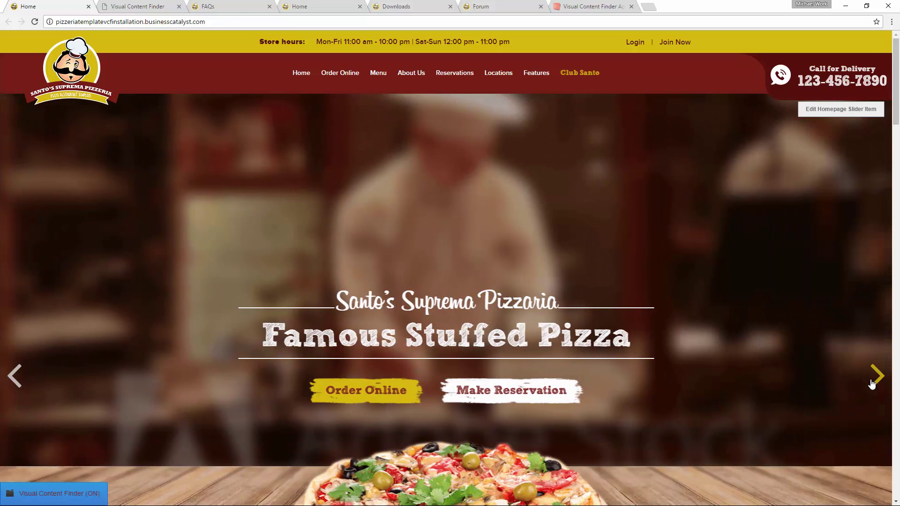
{"action": "left_click", "coordinate": [875, 377]}
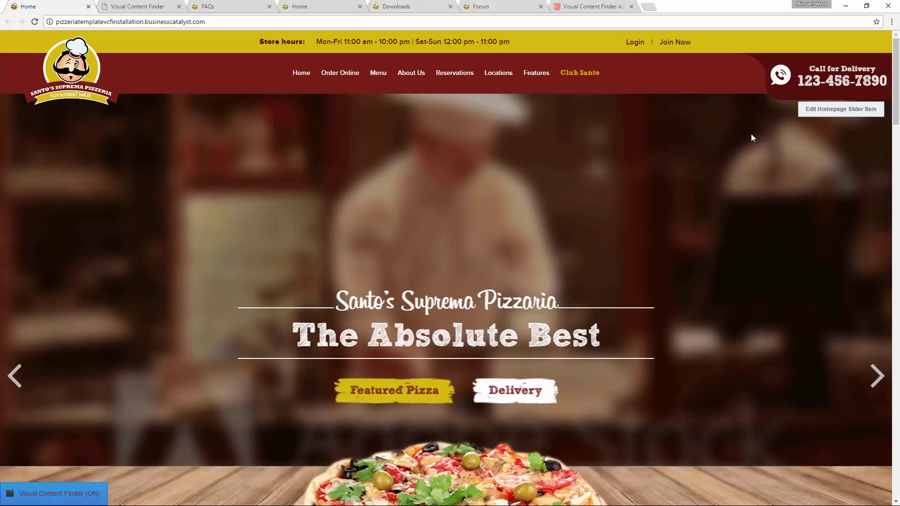
{"action": "left_click", "coordinate": [843, 112]}
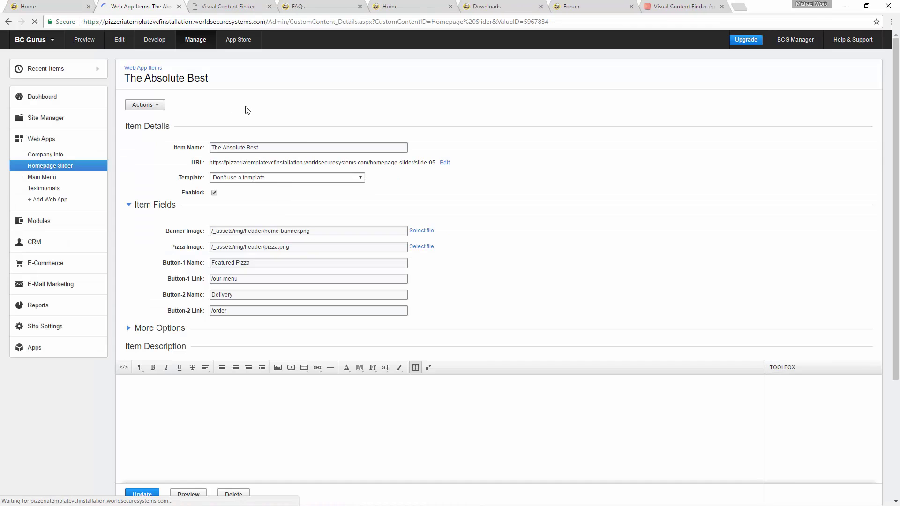
Step: Return to the home page and review the next slide, the Famous Pizza text and the pizza offers for Visual Content Finder edit buttons
{"action": "left_click", "coordinate": [66, 12]}
{"action": "left_click", "coordinate": [876, 375]}
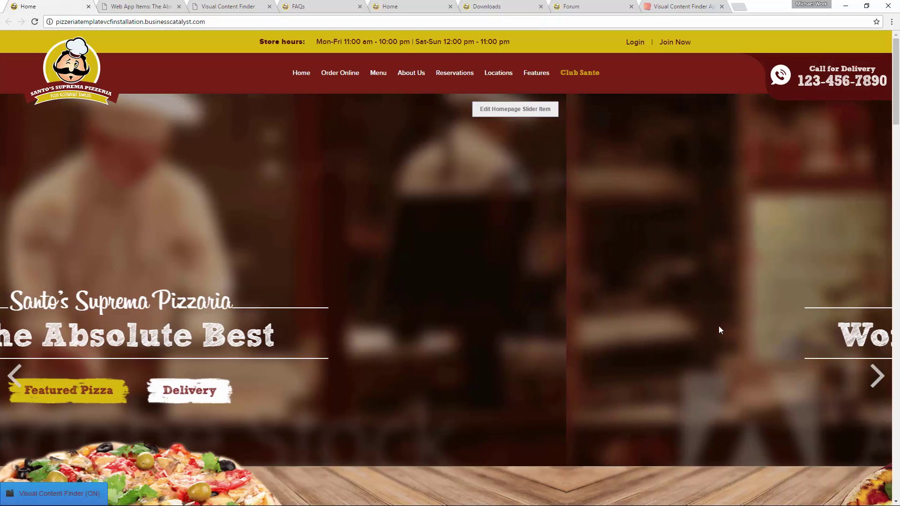
{"action": "scroll", "coordinate": [666, 299], "scroll_direction": "down", "scroll_amount": 6}
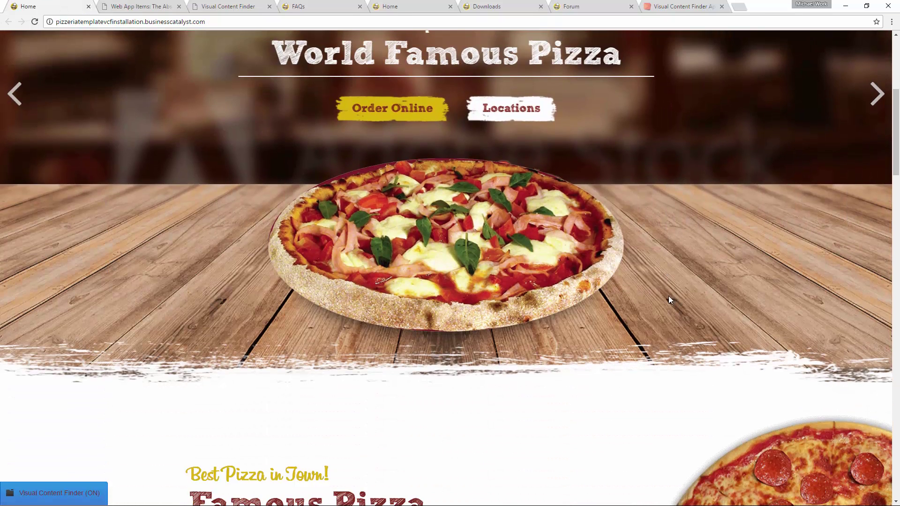
{"action": "scroll", "coordinate": [668, 298], "scroll_direction": "down", "scroll_amount": 6}
{"action": "left_click_drag", "start_coordinate": [223, 193], "coordinate": [354, 321]}
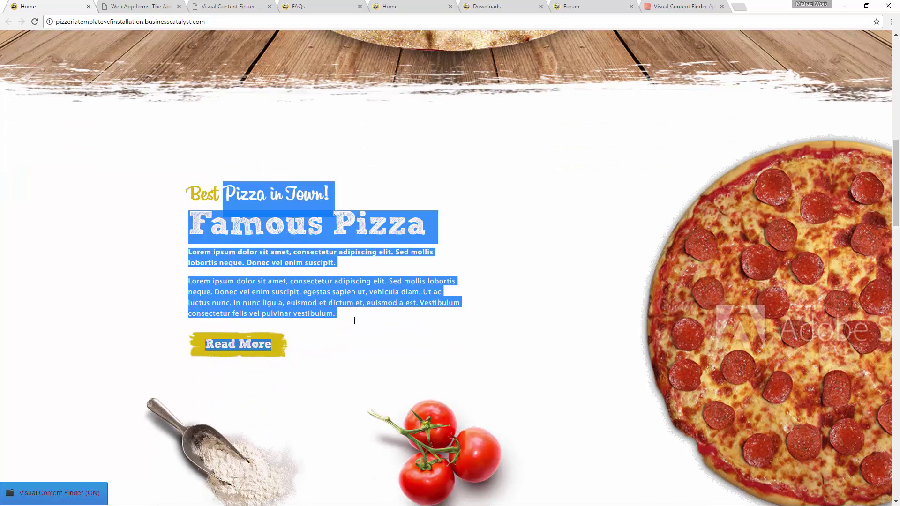
{"action": "left_click", "coordinate": [354, 320]}
{"action": "scroll", "coordinate": [361, 303], "scroll_direction": "down", "scroll_amount": 8}
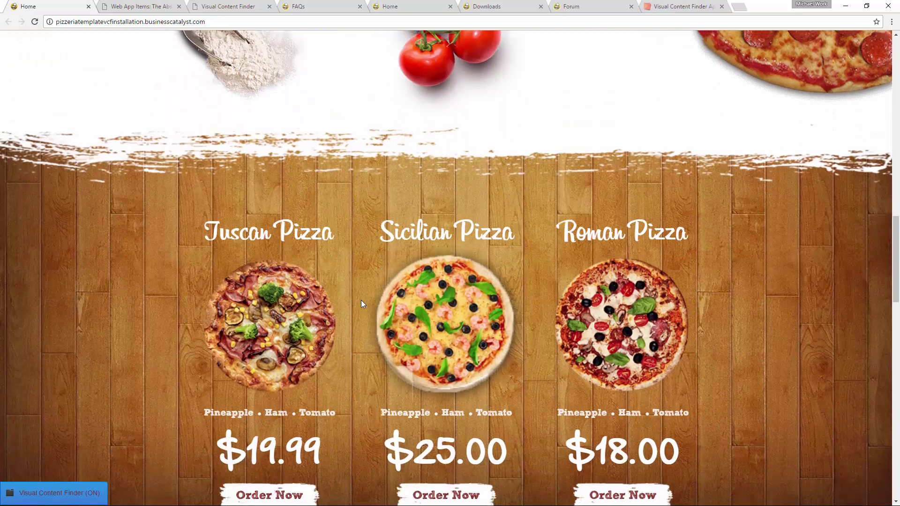
{"action": "scroll", "coordinate": [361, 213], "scroll_direction": "down", "scroll_amount": 2}
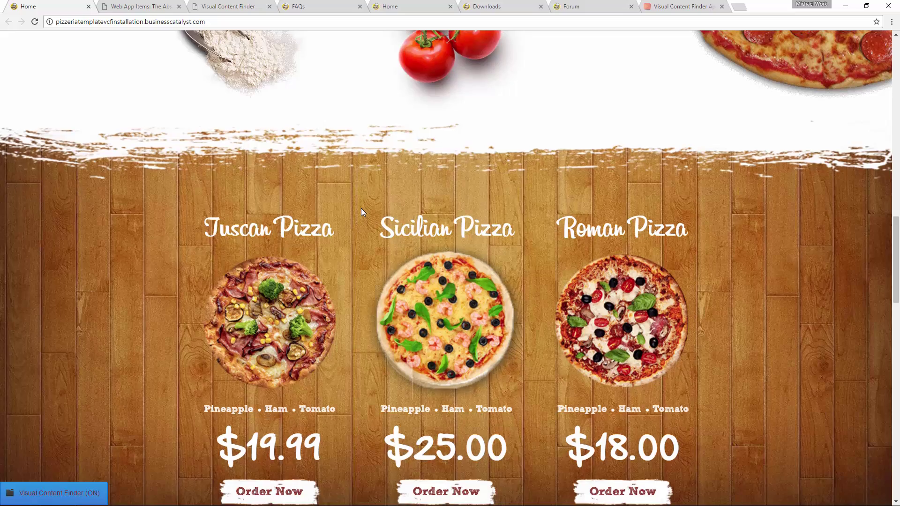
{"action": "scroll", "coordinate": [361, 213], "scroll_direction": "up", "scroll_amount": 8}
{"action": "scroll", "coordinate": [361, 212], "scroll_direction": "up", "scroll_amount": 8}
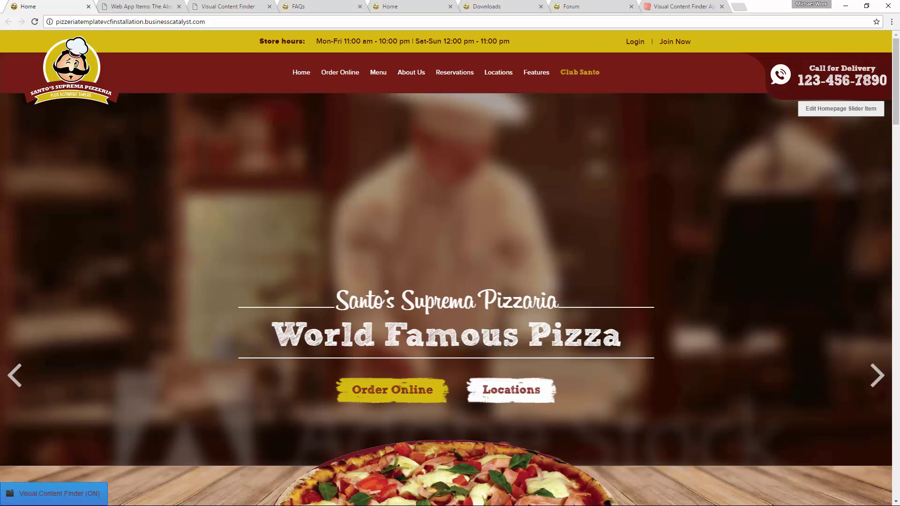
Step: Switch to Dreamweaver, locate the header include in Home.html and open _header.inc from _System/Includes
{"action": "key", "text": "alt+Tab"}
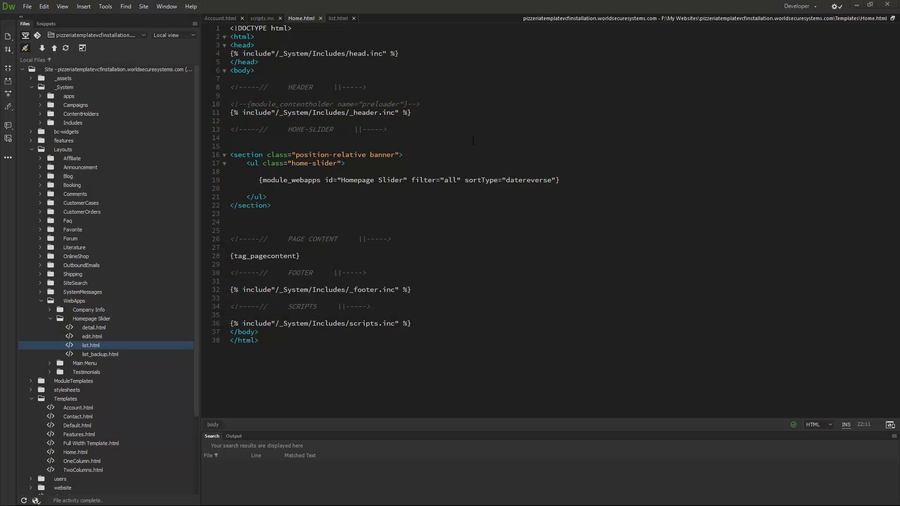
{"action": "left_click", "coordinate": [472, 141]}
{"action": "left_click_drag", "start_coordinate": [312, 113], "coordinate": [380, 112]}
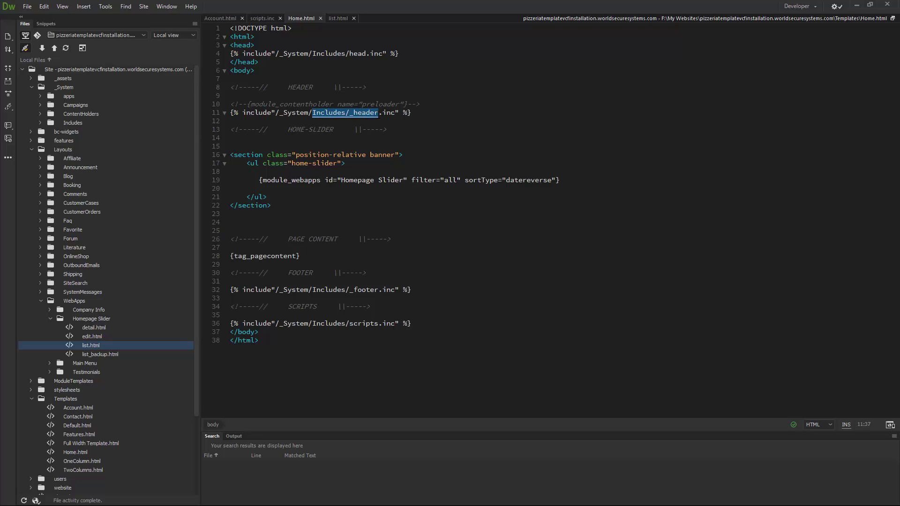
{"action": "left_click", "coordinate": [379, 112]}
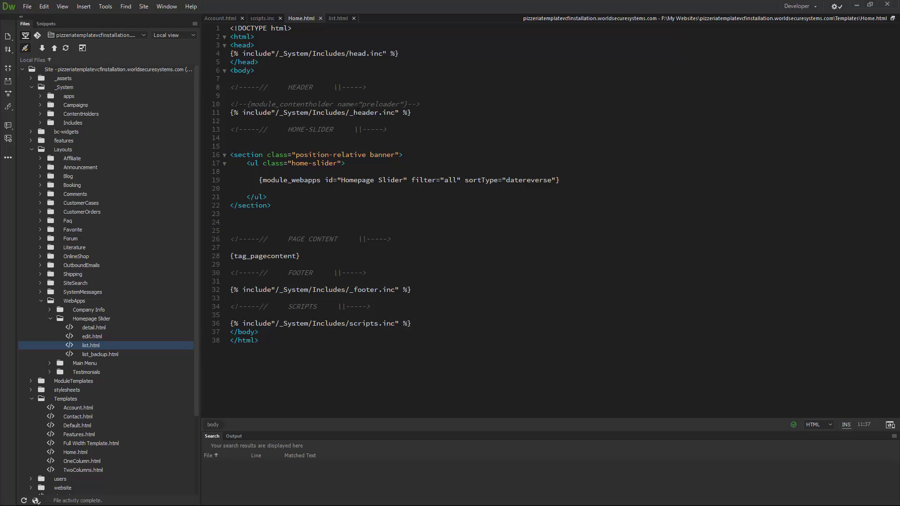
{"action": "left_click", "coordinate": [40, 124]}
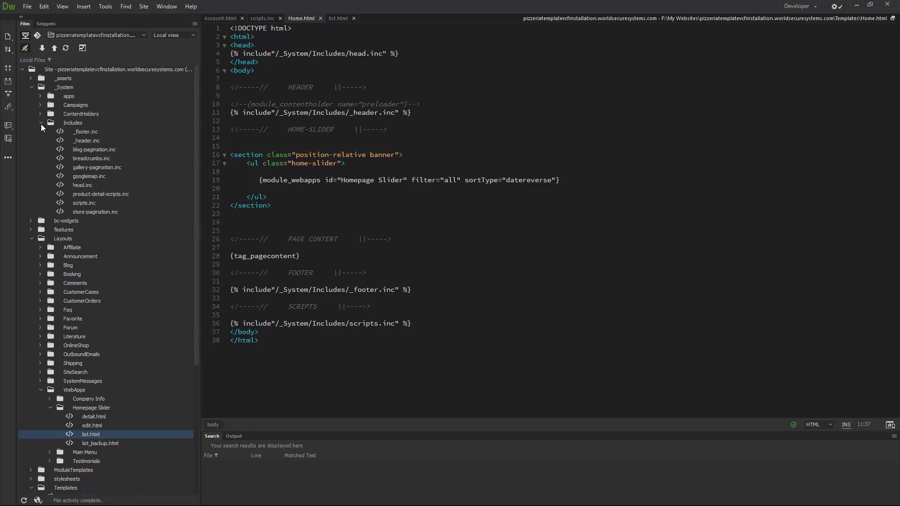
{"action": "double_click", "coordinate": [77, 141]}
{"action": "left_click", "coordinate": [398, 102]}
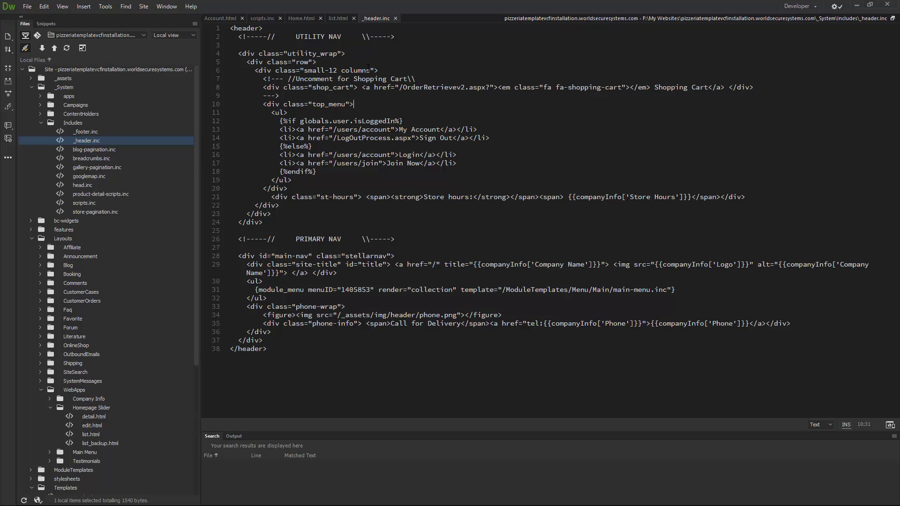
Step: Search _header.inc for "menu" and examine the menuID and template path of the module_menu tag under the primary nav
{"action": "left_click", "coordinate": [518, 169]}
{"action": "key", "text": "ctrl+f"}
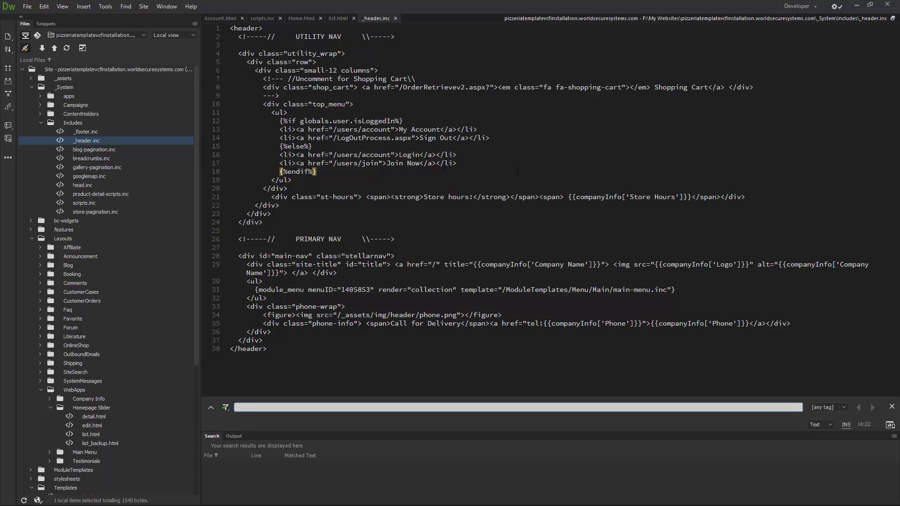
{"action": "type", "text": "menu"}
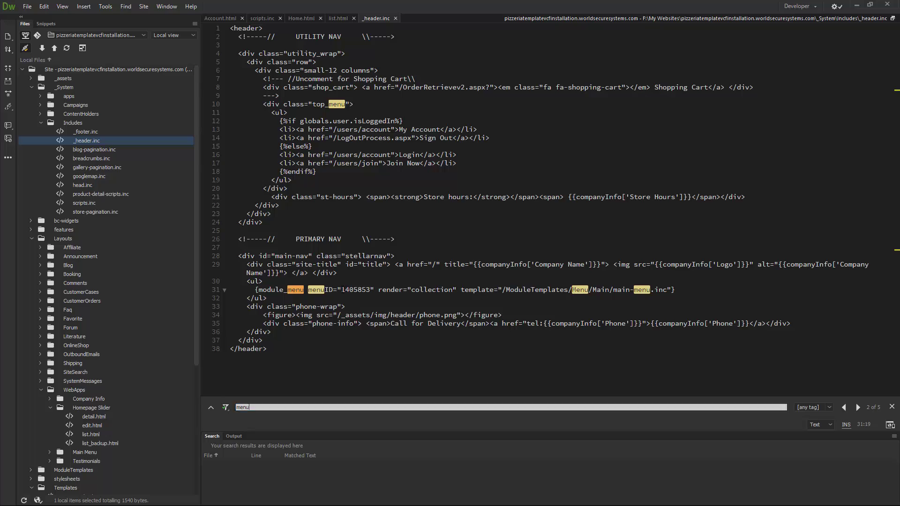
{"action": "double_click", "coordinate": [355, 290]}
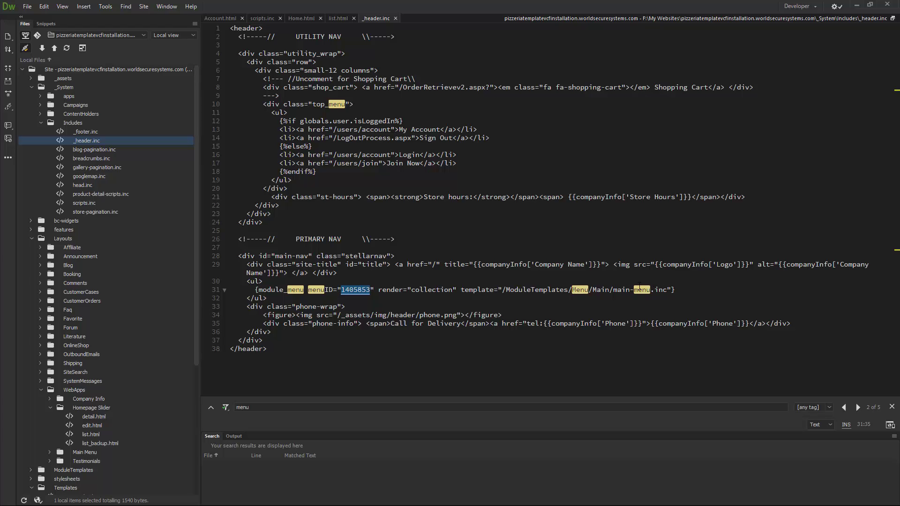
Step: Open main-menu.inc from the ModuleTemplates/Menu/Main folder
{"action": "left_click", "coordinate": [68, 247]}
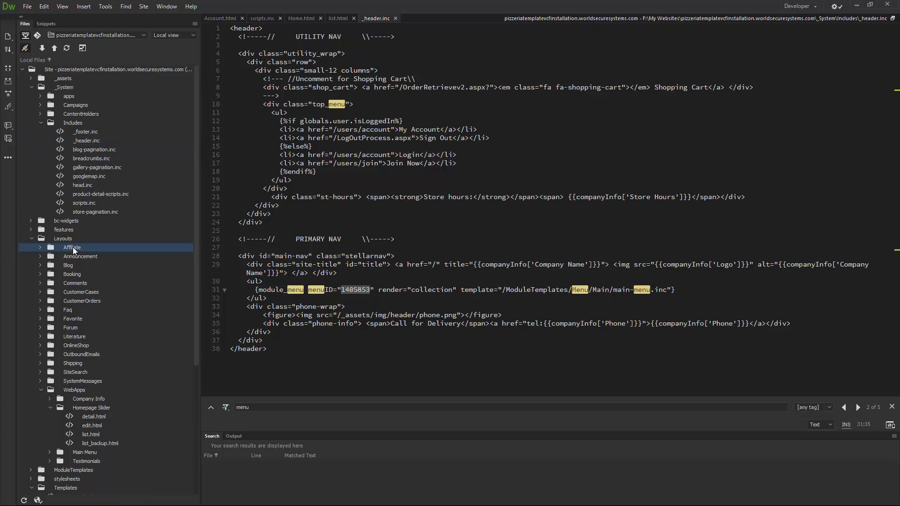
{"action": "scroll", "coordinate": [76, 281], "scroll_direction": "down", "scroll_amount": 4}
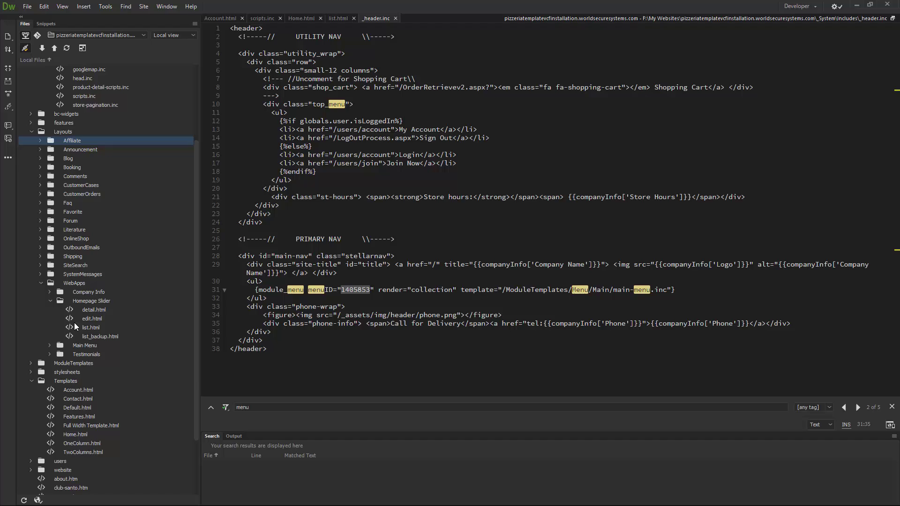
{"action": "left_click", "coordinate": [30, 364]}
{"action": "left_click", "coordinate": [40, 372]}
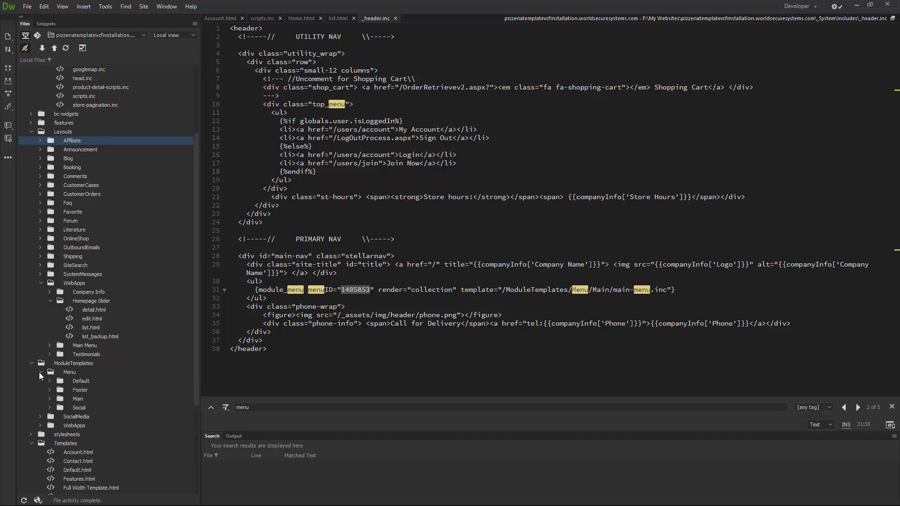
{"action": "left_click", "coordinate": [51, 399]}
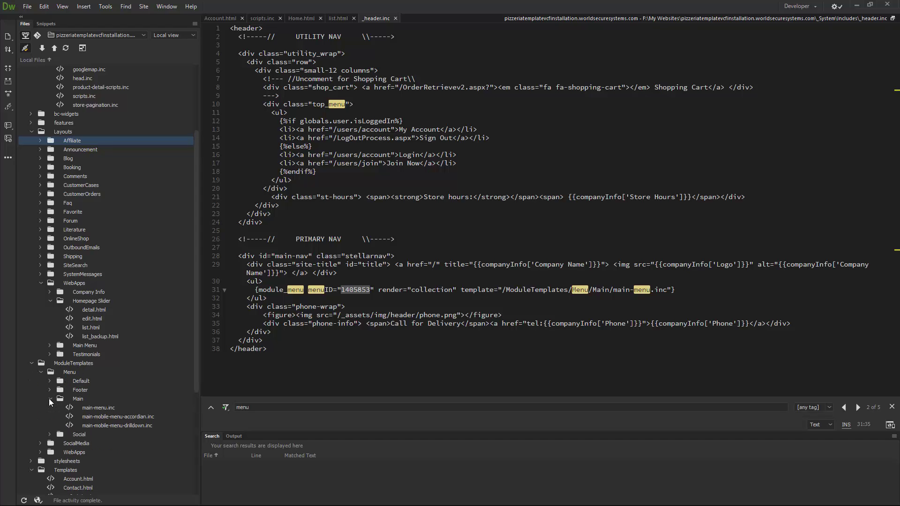
{"action": "scroll", "coordinate": [93, 380], "scroll_direction": "down", "scroll_amount": 1}
{"action": "double_click", "coordinate": [95, 381]}
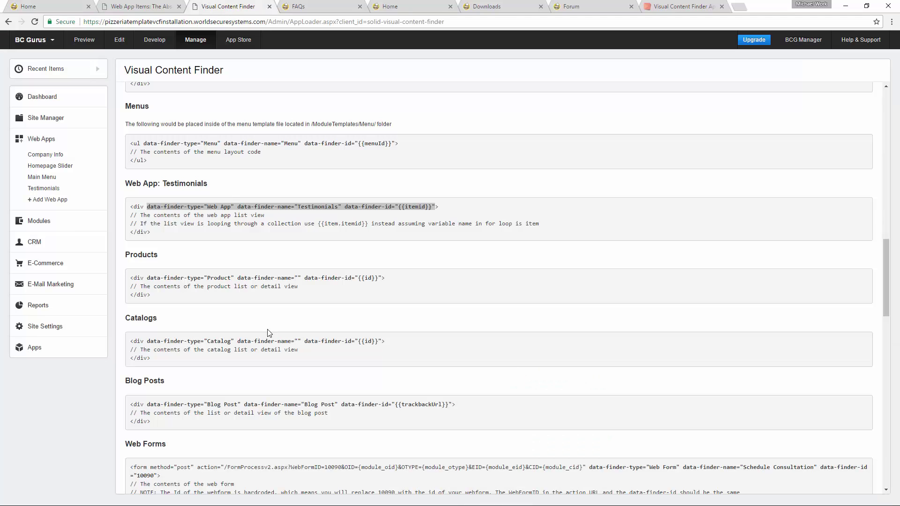
Step: Copy data-finder-type="Menu" data-finder-name="Menu" data-finder-id="{{menuId}}" from the Menus example in the Visual Content Finder help in the browser
{"action": "scroll", "coordinate": [231, 197], "scroll_direction": "up", "scroll_amount": 1}
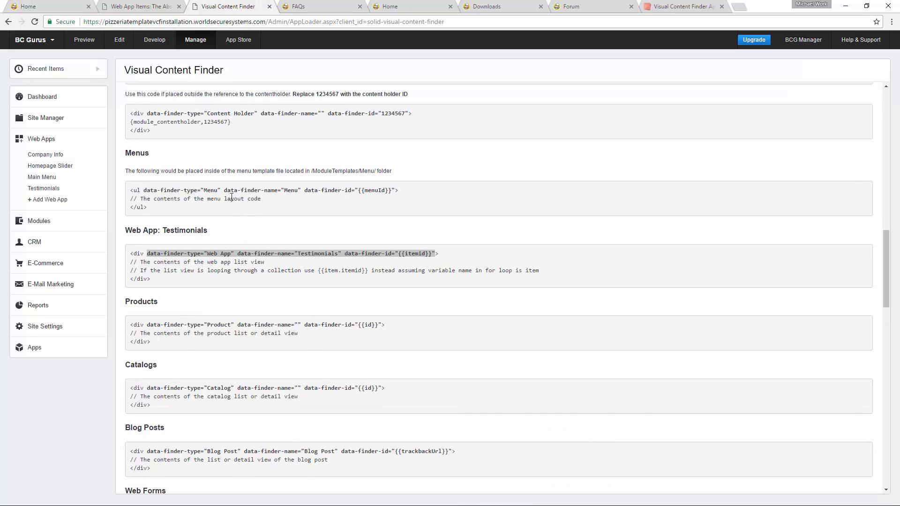
{"action": "left_click_drag", "start_coordinate": [143, 190], "coordinate": [394, 190]}
{"action": "key", "text": "ctrl+c"}
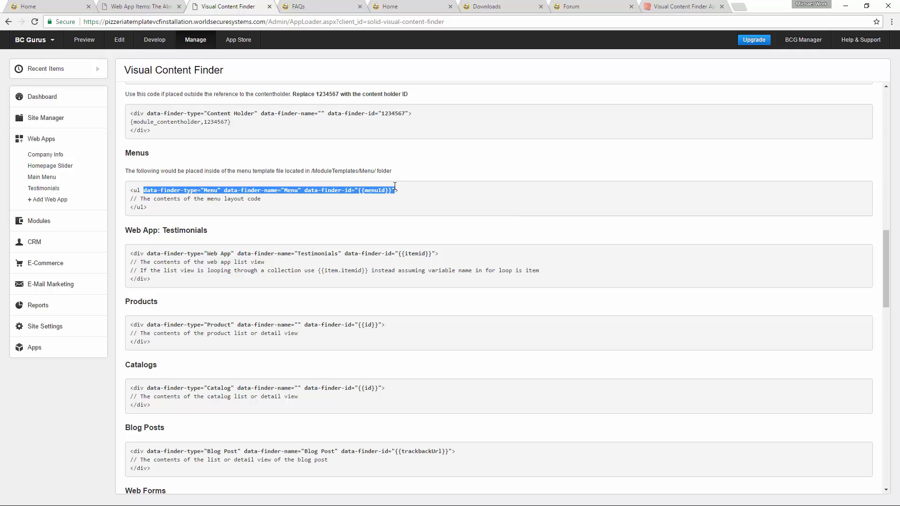
Step: Switch to Dreamweaver, paste the copied Menu finder attributes into the outer li tag of main-menu.inc and save the file
{"action": "key", "text": "alt+Tab"}
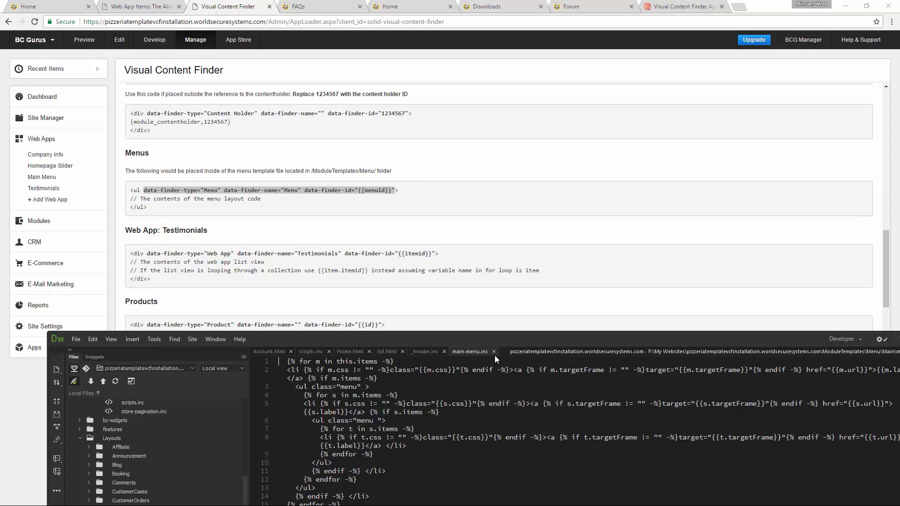
{"action": "double_click", "coordinate": [474, 336]}
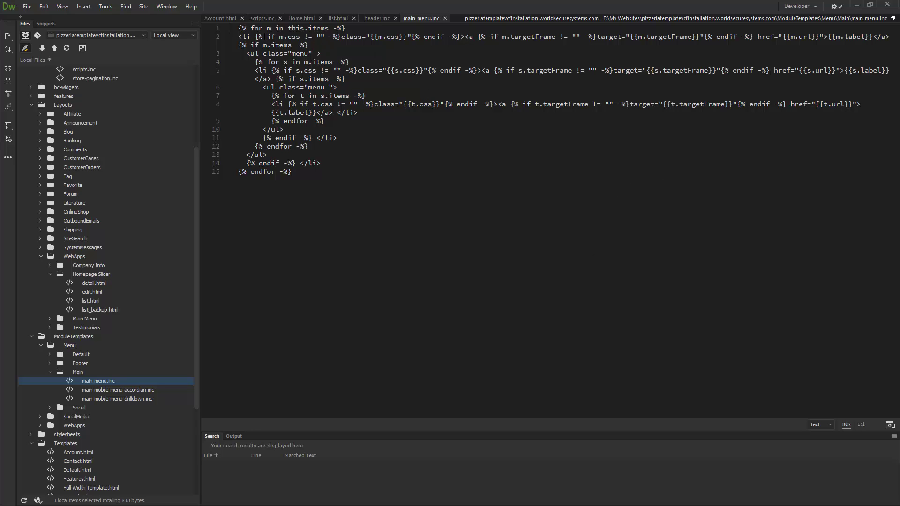
{"action": "left_click", "coordinate": [253, 36]}
{"action": "key", "text": "ctrl+v"}
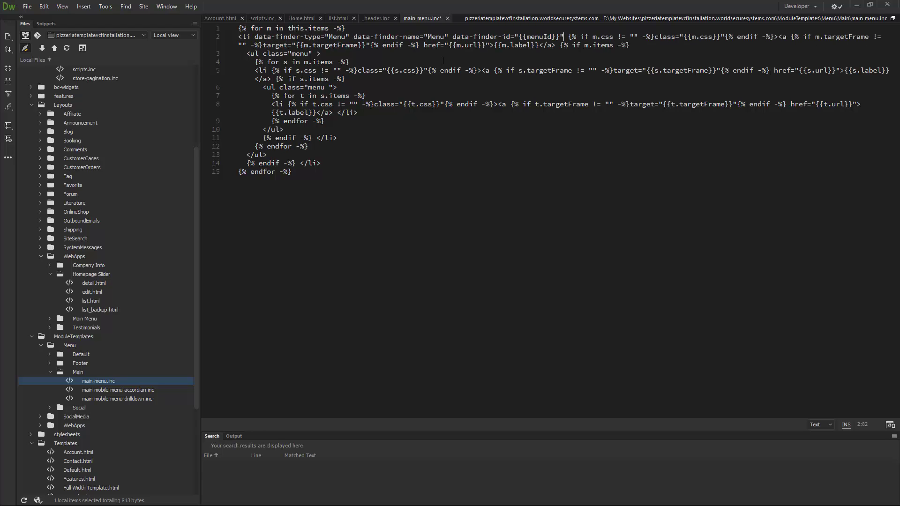
{"action": "key", "text": "ctrl+s"}
Step: Remove the Menu finder attributes from the outer li tag in main-menu.inc
{"action": "left_click_drag", "start_coordinate": [254, 37], "coordinate": [563, 37]}
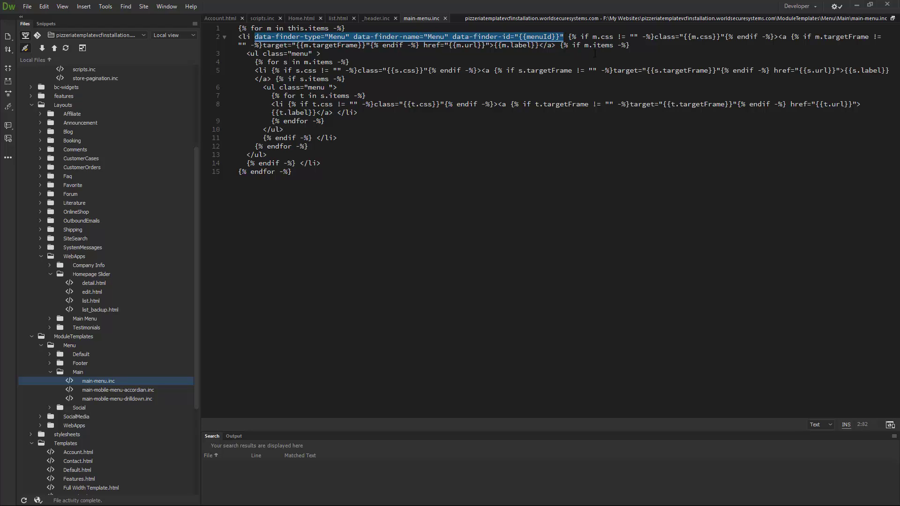
{"action": "key", "text": "BackSpace"}
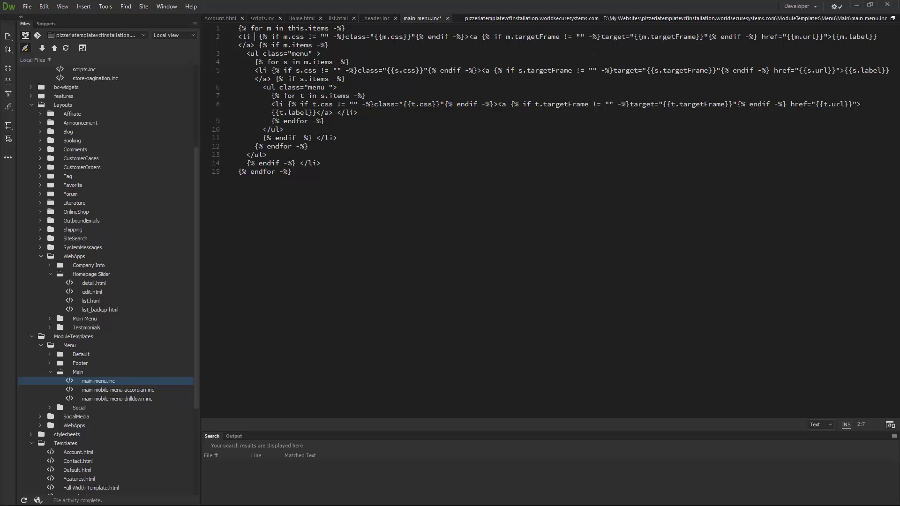
{"action": "key", "text": "BackSpace"}
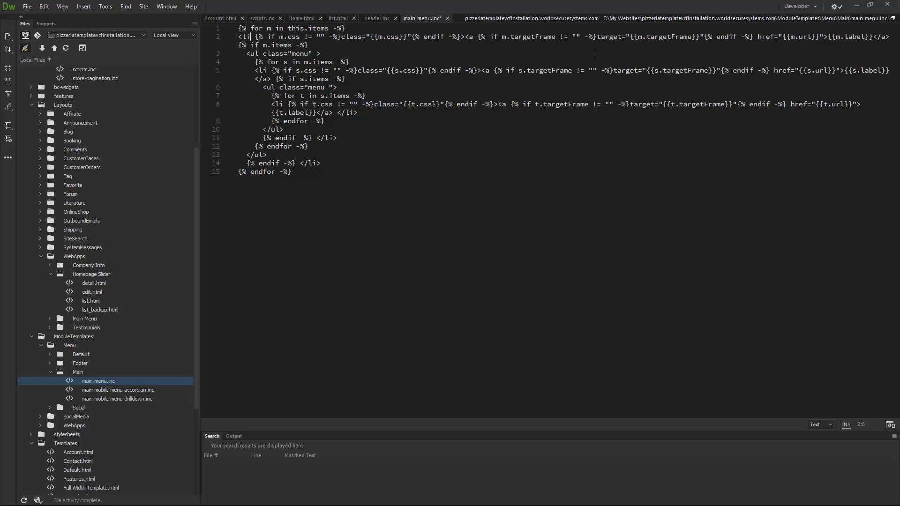
Step: Wrap all of main-menu.inc in a div with data-finder-type="Menu" data-finder-name="Menu" data-finder-id="{{menuId}}", then save it and overwrite the remote copy
{"action": "left_click", "coordinate": [240, 28]}
{"action": "key", "text": "BackSpace"}
{"action": "key", "text": "Return"}
{"action": "key", "text": "Up"}
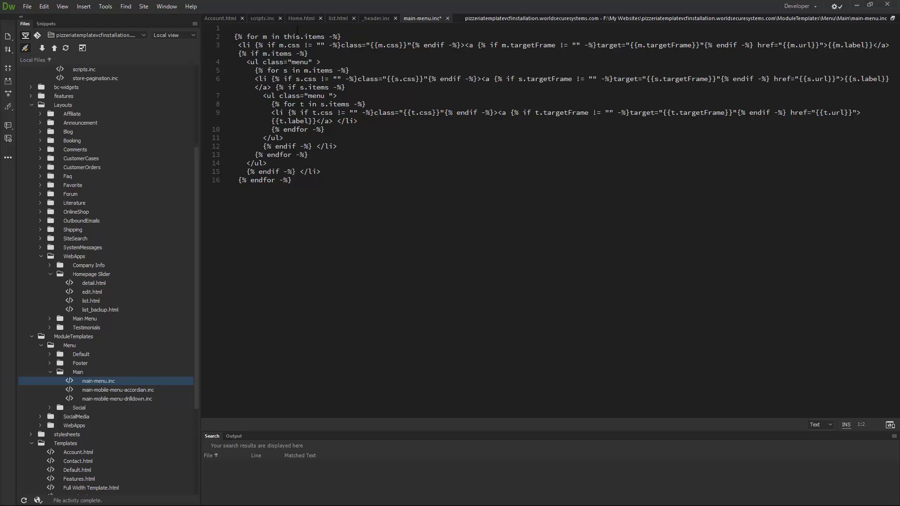
{"action": "type", "text": "<div data-finder-type=\"Menu\" data-finder-name=\"Menu\" data-finder-id=\"{{menuId}}\">"}
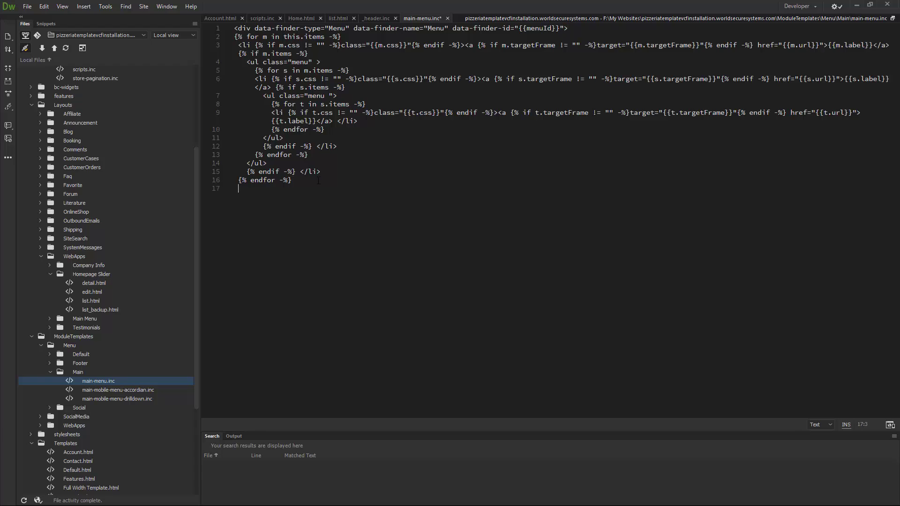
{"action": "type", "text": "</div>"}
{"action": "key", "text": "ctrl+s"}
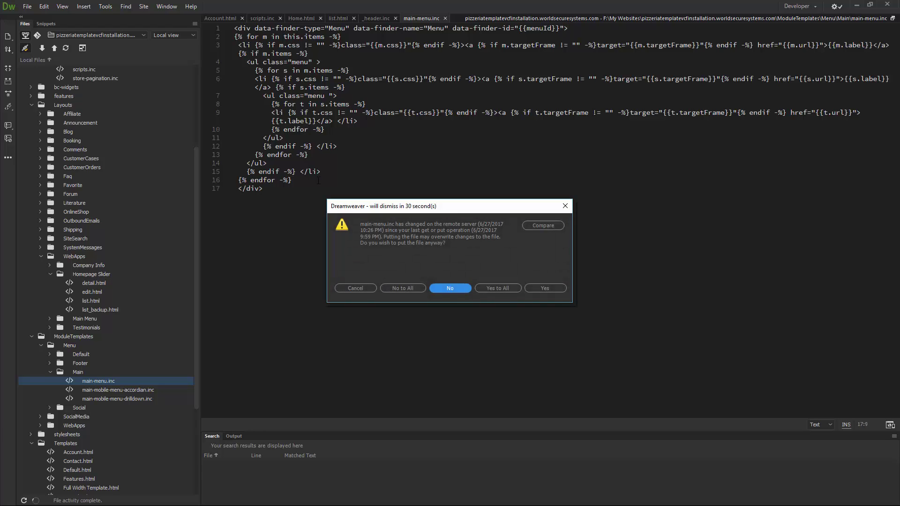
{"action": "left_click", "coordinate": [496, 288]}
Step: Switch to the browser, reload the pizzeria homepage and open the main menu in the admin through its Edit Menu button
{"action": "key", "text": "alt+Tab"}
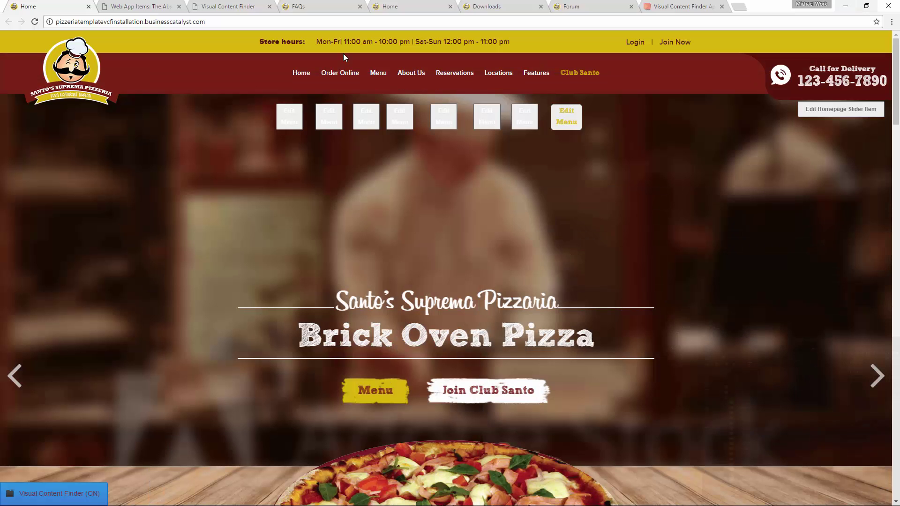
{"action": "left_click", "coordinate": [36, 21]}
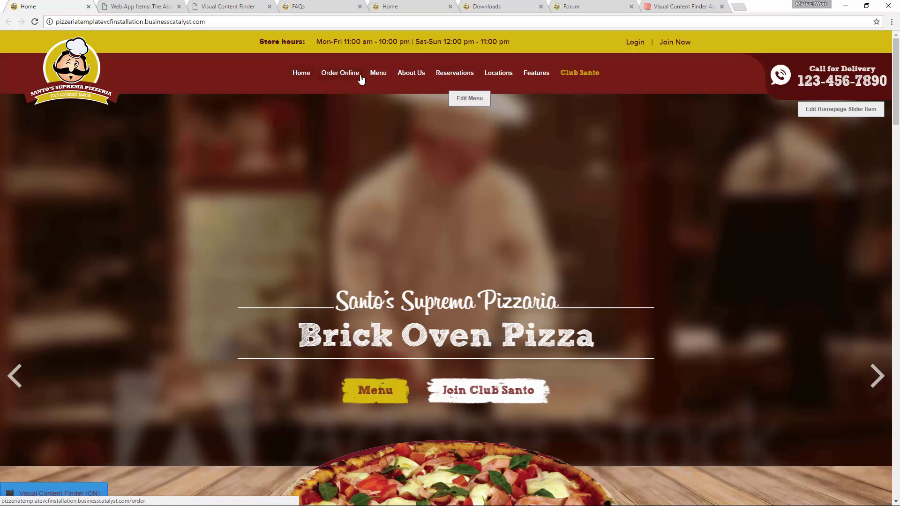
{"action": "mouse_move", "coordinate": [549, 76]}
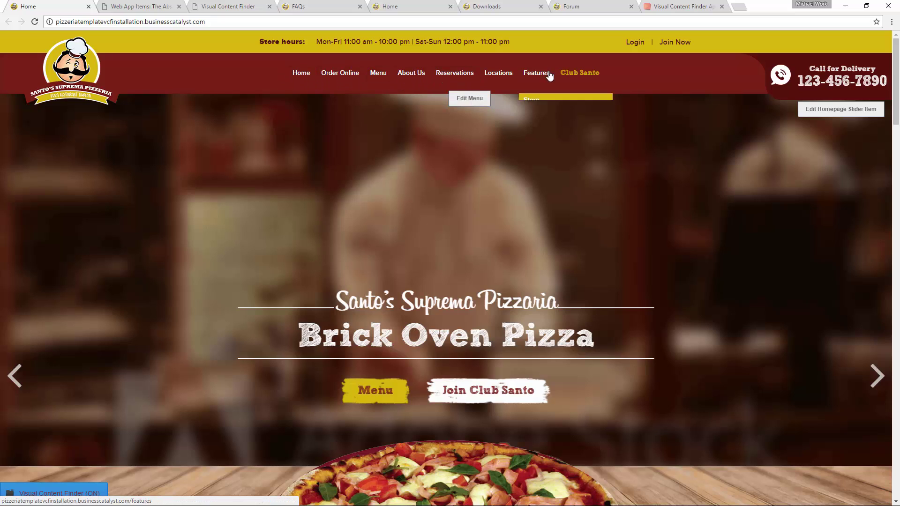
{"action": "left_click", "coordinate": [465, 100]}
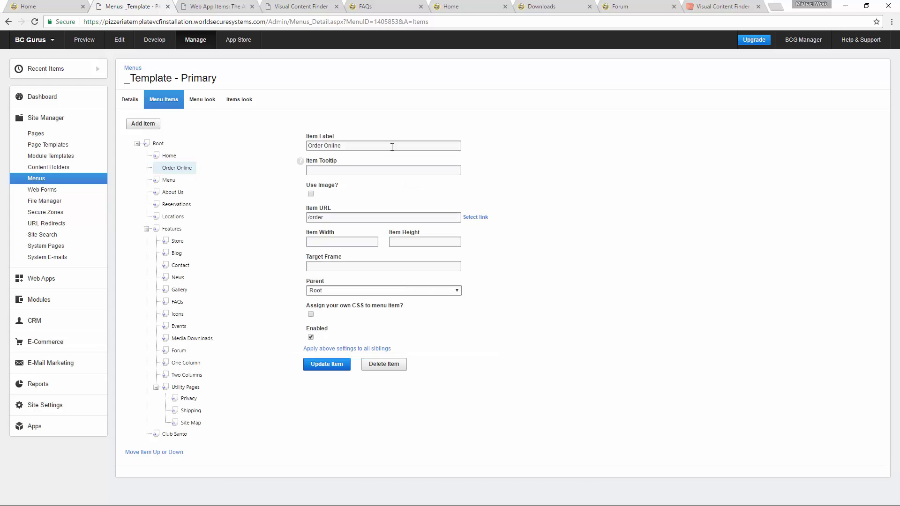
Step: Open the site's Our Blog page, then copy data-finder-type="Blog Post" data-finder-name="Blog Post" data-finder-id="{{trackbackUrl}}" from the Blog Posts example in the Visual Content Finder help
{"action": "left_click", "coordinate": [47, 6]}
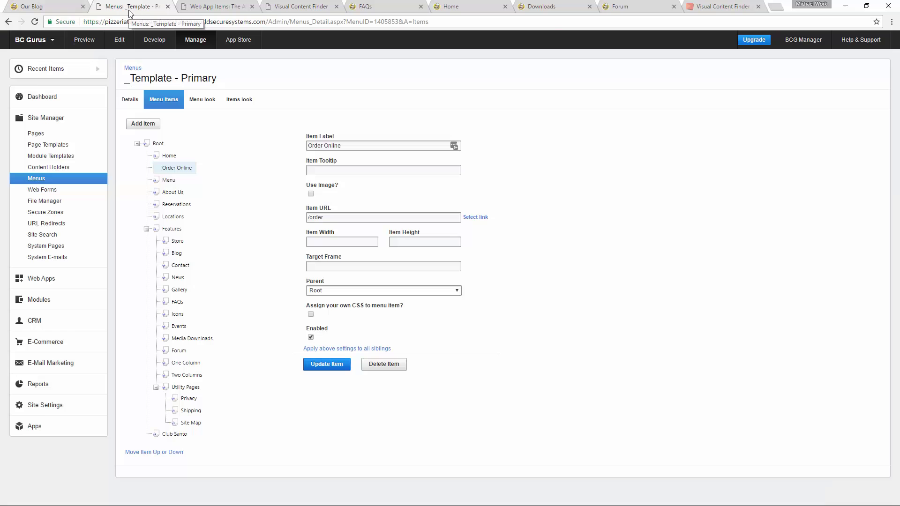
{"action": "left_click", "coordinate": [131, 9]}
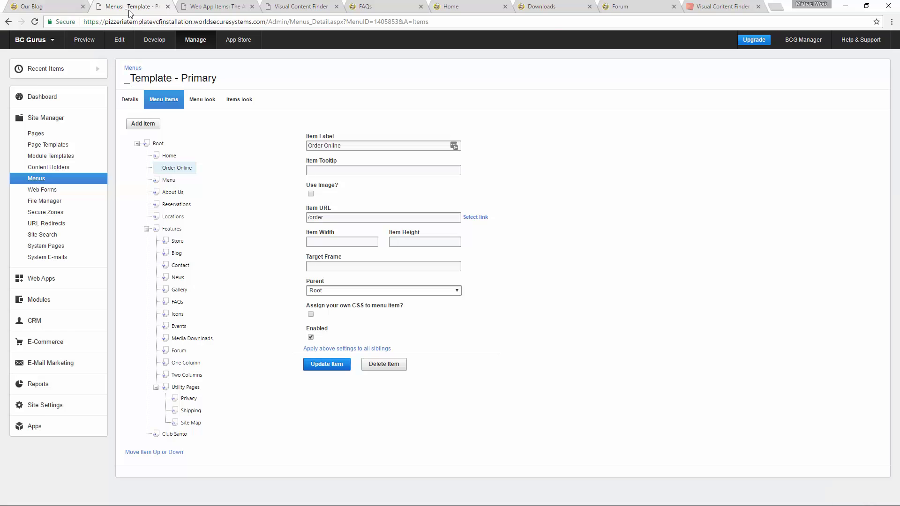
{"action": "left_click", "coordinate": [284, 10]}
{"action": "left_click", "coordinate": [203, 229]}
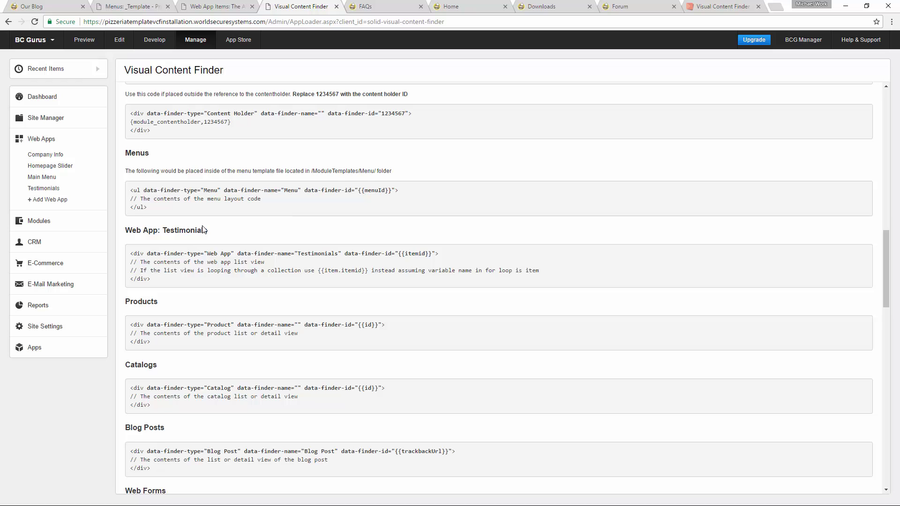
{"action": "scroll", "coordinate": [202, 230], "scroll_direction": "down", "scroll_amount": 5}
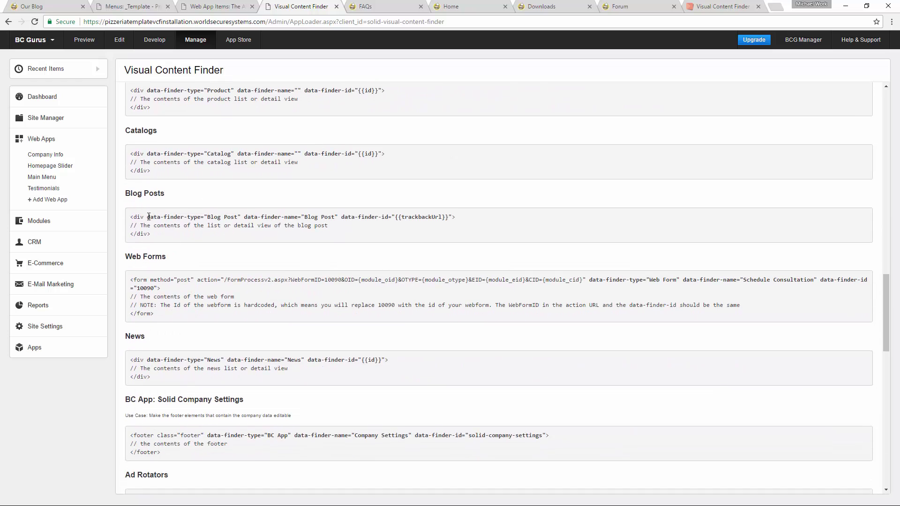
{"action": "left_click_drag", "start_coordinate": [147, 217], "coordinate": [452, 215]}
{"action": "key", "text": "ctrl+c"}
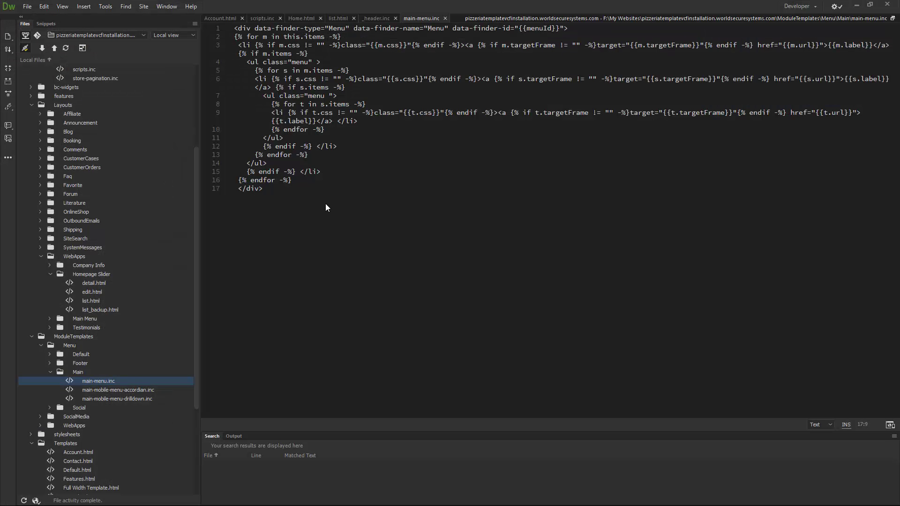
Step: In Dreamweaver, open postlist.html from Layouts/Blog, add the copied Blog Post finder attributes to the opening blog-post div and save
{"action": "scroll", "coordinate": [44, 245], "scroll_direction": "up", "scroll_amount": 2}
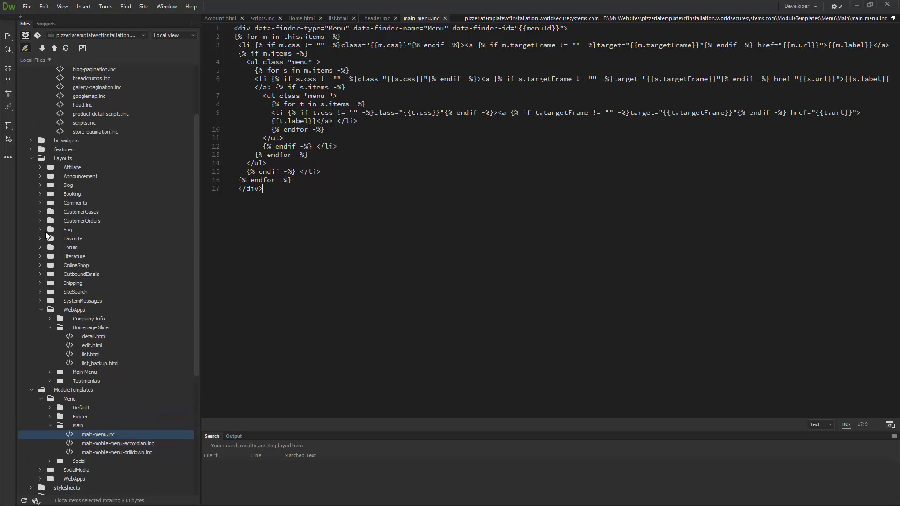
{"action": "left_click", "coordinate": [41, 308]}
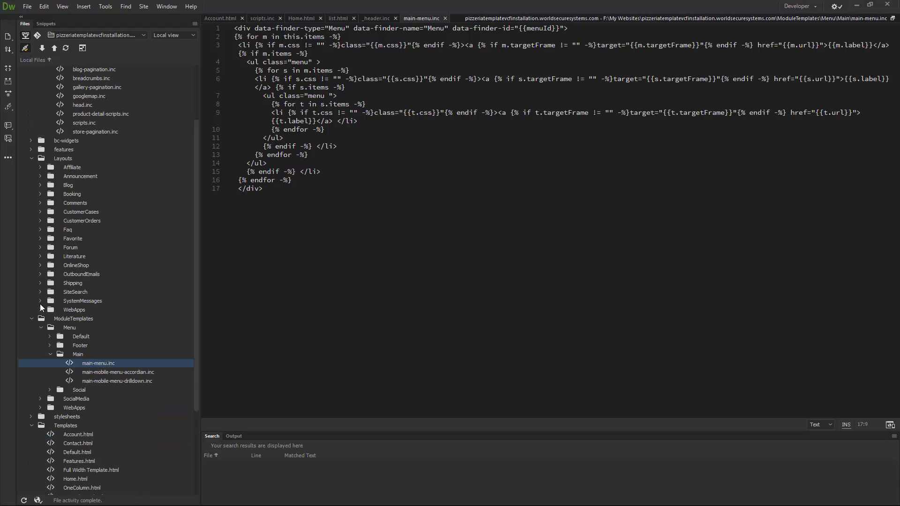
{"action": "left_click", "coordinate": [40, 186]}
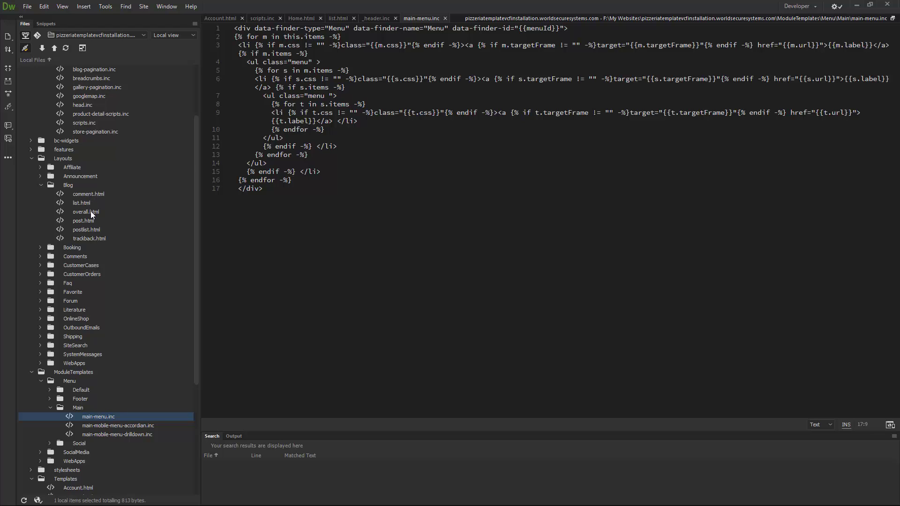
{"action": "double_click", "coordinate": [86, 229]}
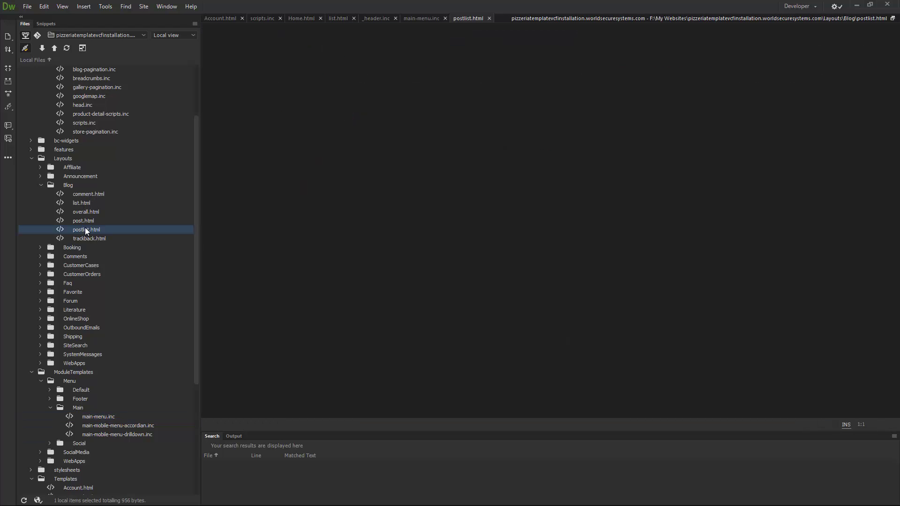
{"action": "left_click", "coordinate": [351, 84]}
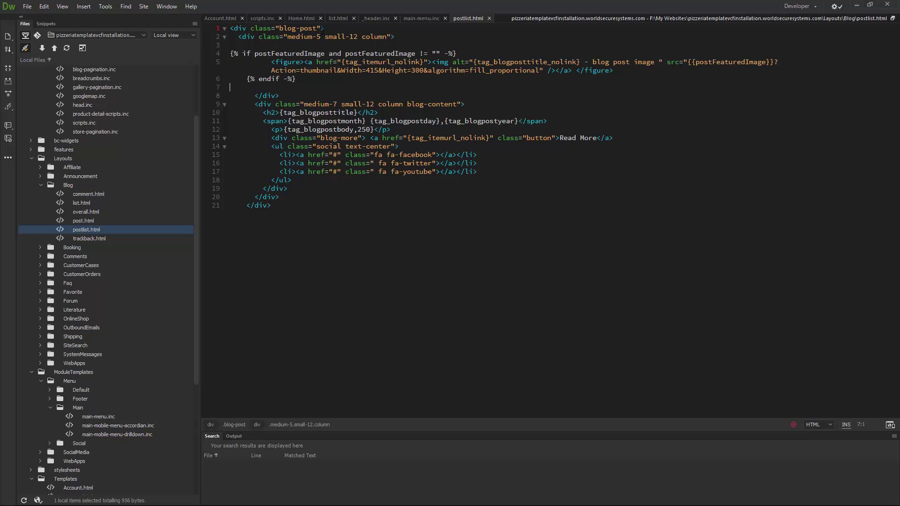
{"action": "left_click", "coordinate": [323, 30]}
{"action": "key", "text": "ctrl+v"}
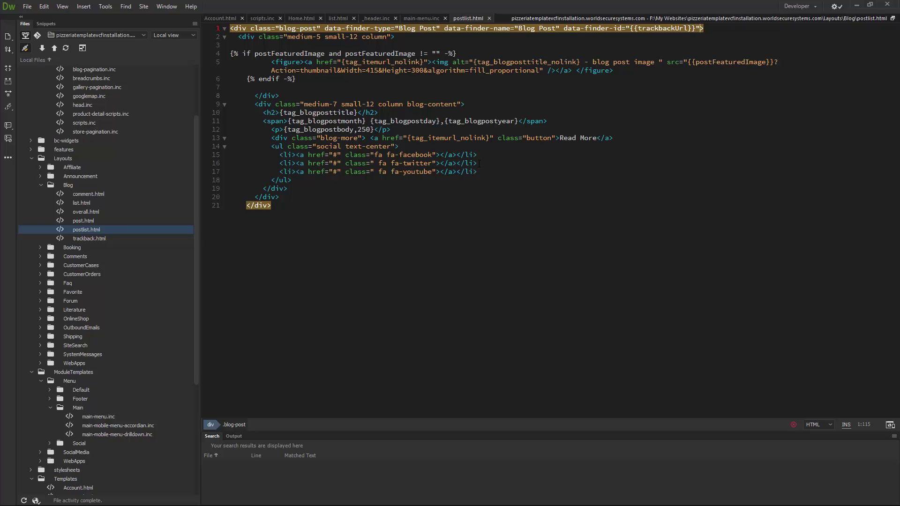
Step: Reload the Our Blog page in the browser, check the posts for edit buttons, and open Post 01 to inspect its detail page
{"action": "left_click", "coordinate": [857, 5]}
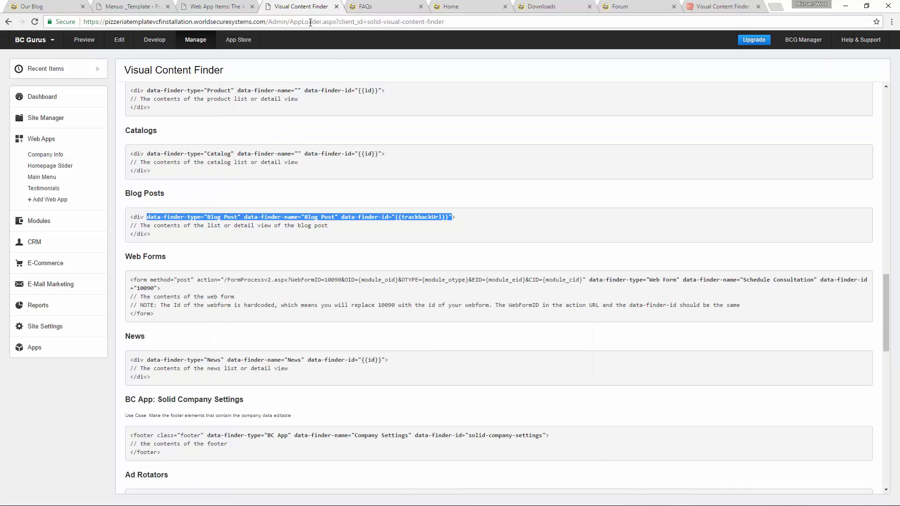
{"action": "left_click", "coordinate": [56, 7]}
{"action": "left_click", "coordinate": [34, 22]}
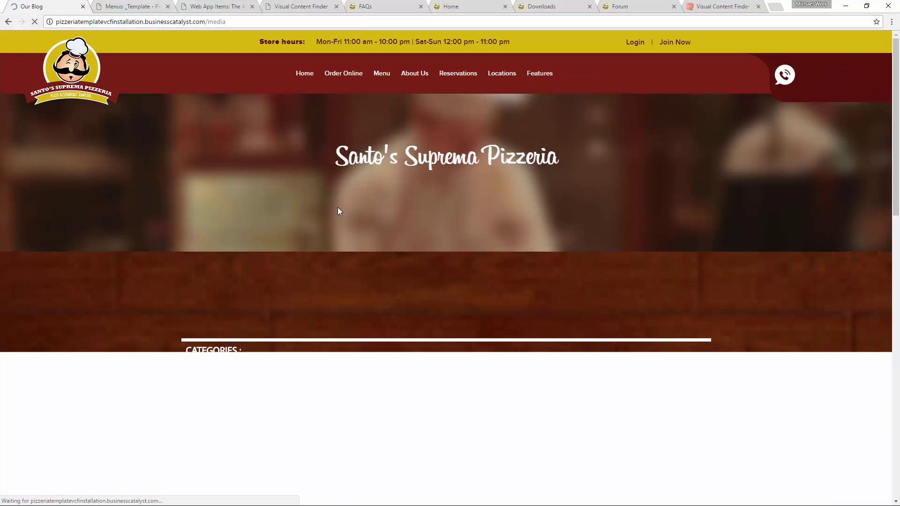
{"action": "scroll", "coordinate": [435, 257], "scroll_direction": "down", "scroll_amount": 8}
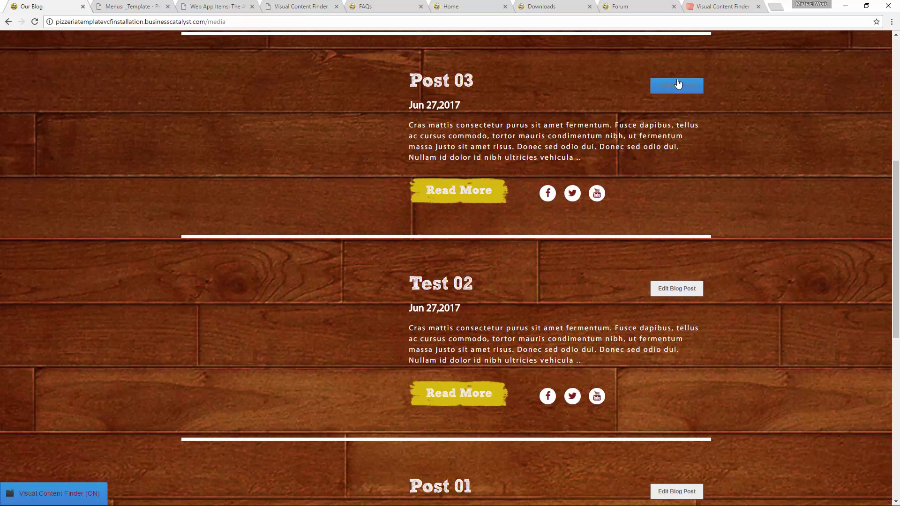
{"action": "scroll", "coordinate": [677, 296], "scroll_direction": "down", "scroll_amount": 5}
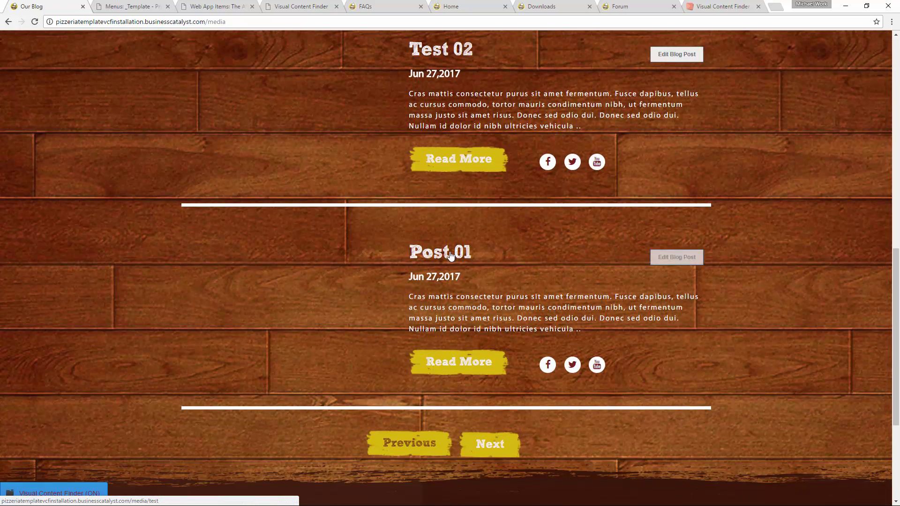
{"action": "left_click", "coordinate": [450, 255]}
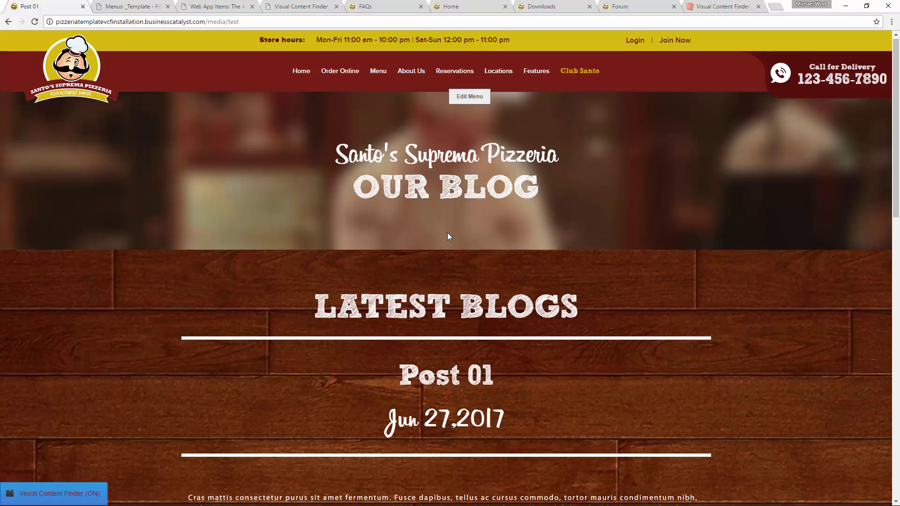
{"action": "scroll", "coordinate": [447, 236], "scroll_direction": "down", "scroll_amount": 6}
{"action": "scroll", "coordinate": [652, 234], "scroll_direction": "up", "scroll_amount": 6}
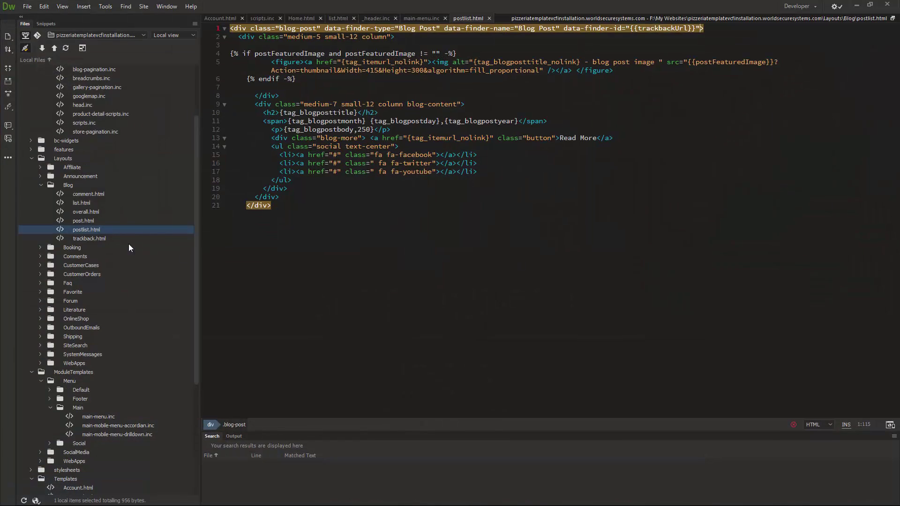
Step: In Dreamweaver, open post.html from Layouts/Blog, add the copied Blog Post finder attributes to the blog-content div and save
{"action": "double_click", "coordinate": [83, 221]}
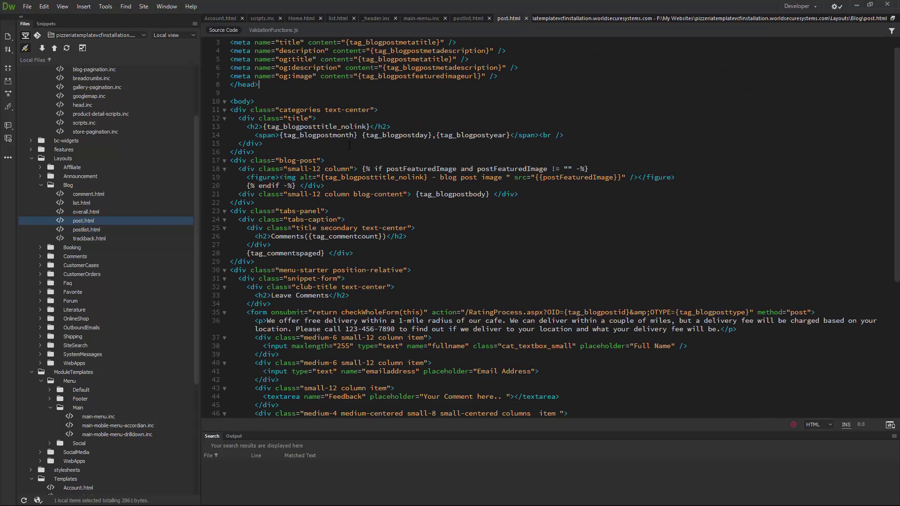
{"action": "scroll", "coordinate": [365, 150], "scroll_direction": "down", "scroll_amount": 2}
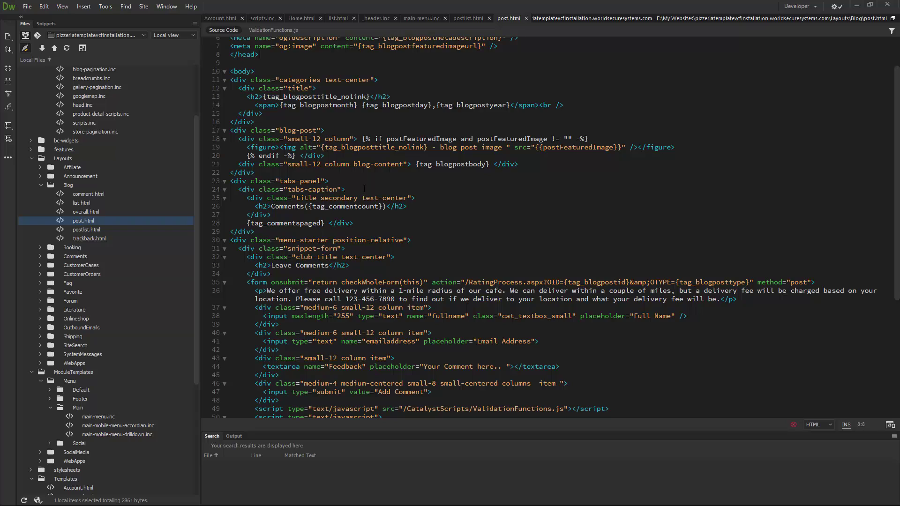
{"action": "left_click", "coordinate": [412, 165]}
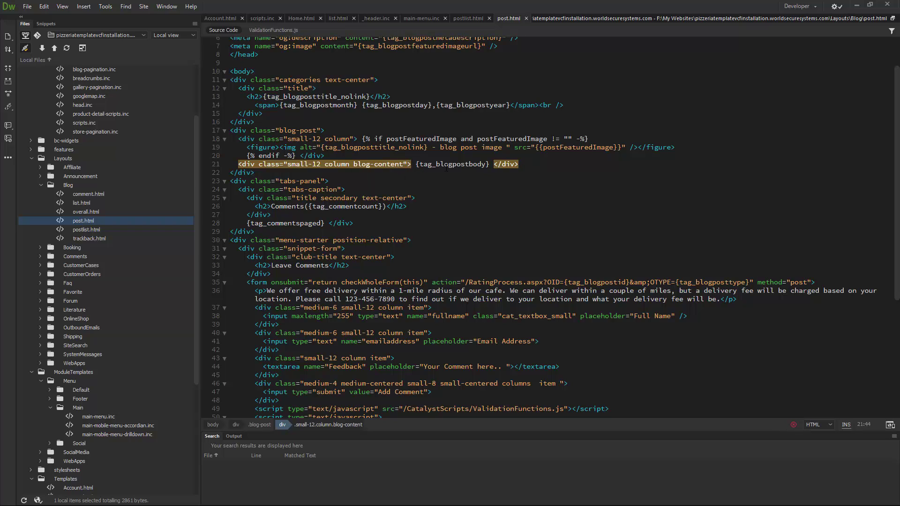
{"action": "left_click", "coordinate": [415, 165]}
{"action": "key", "text": "ctrl+v"}
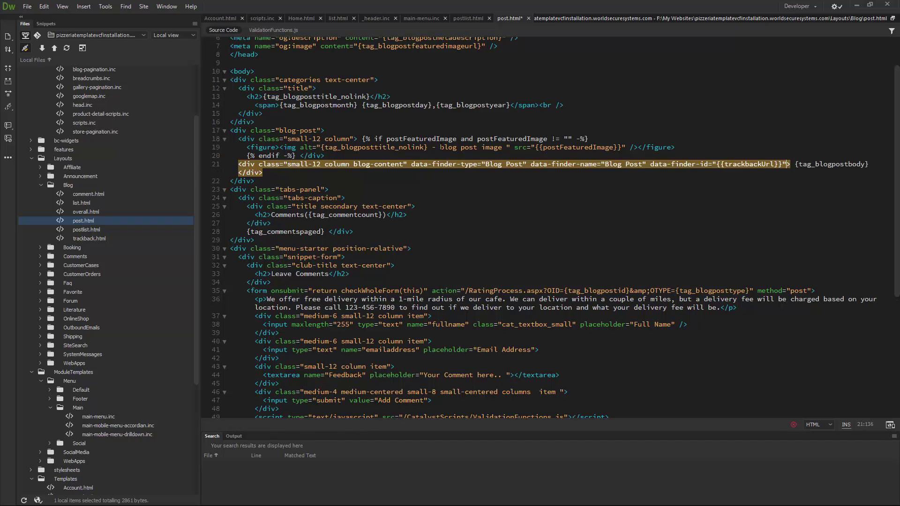
{"action": "left_click", "coordinate": [441, 195]}
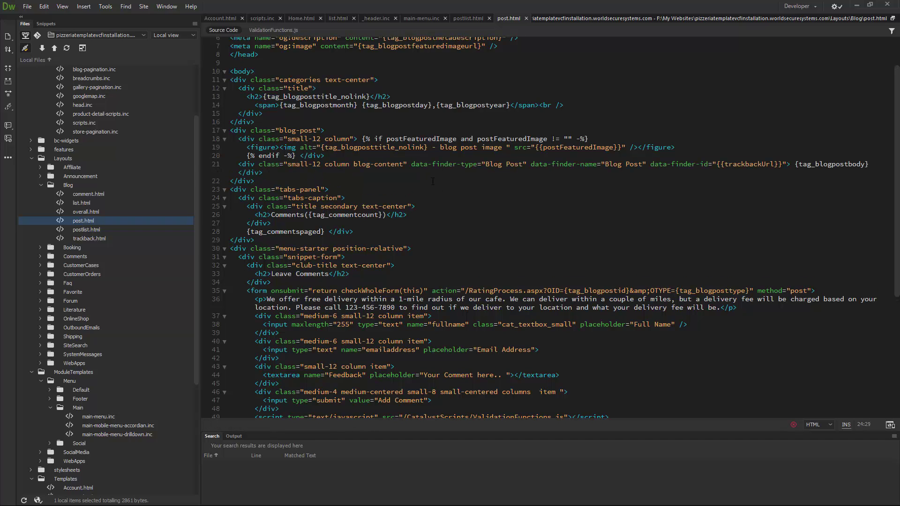
Step: Switch to the browser, reload the Post 01 detail page and check the post body for an edit button
{"action": "left_click", "coordinate": [856, 6]}
{"action": "left_click", "coordinate": [47, 6]}
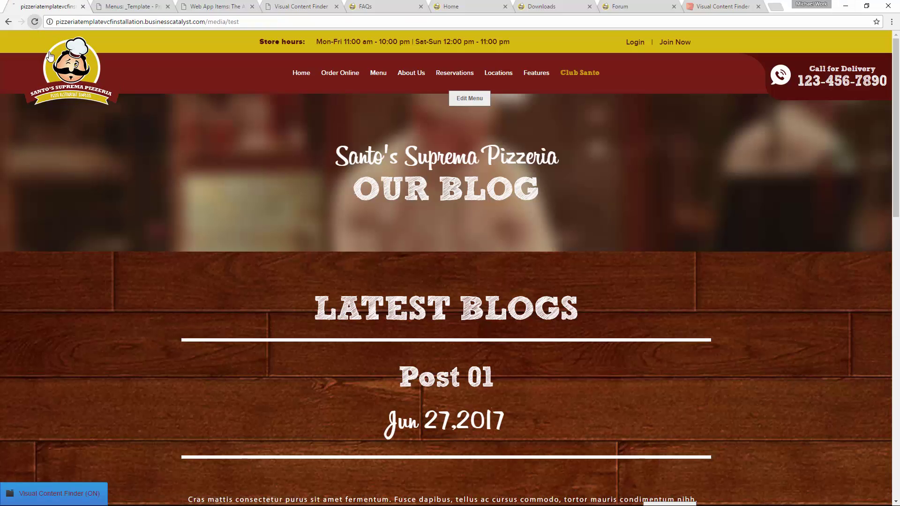
{"action": "left_click", "coordinate": [34, 22]}
{"action": "scroll", "coordinate": [190, 214], "scroll_direction": "down", "scroll_amount": 4}
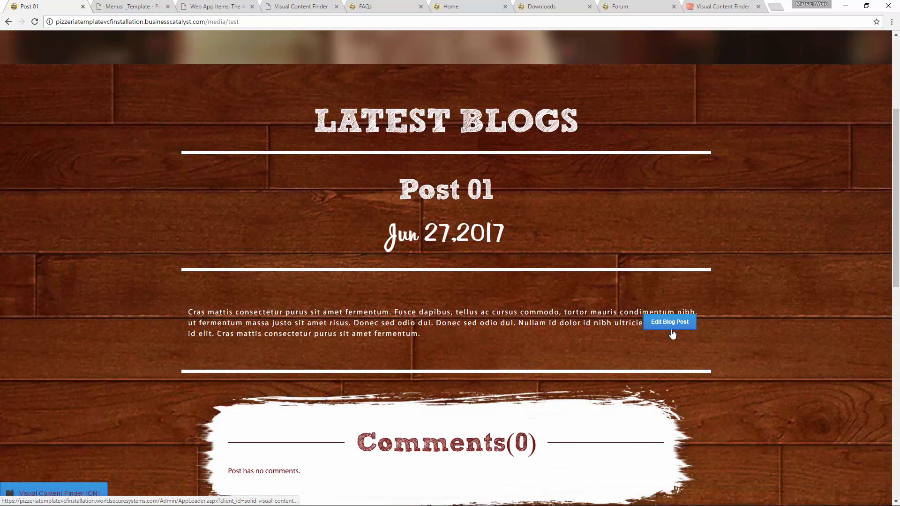
{"action": "scroll", "coordinate": [681, 323], "scroll_direction": "up", "scroll_amount": 4}
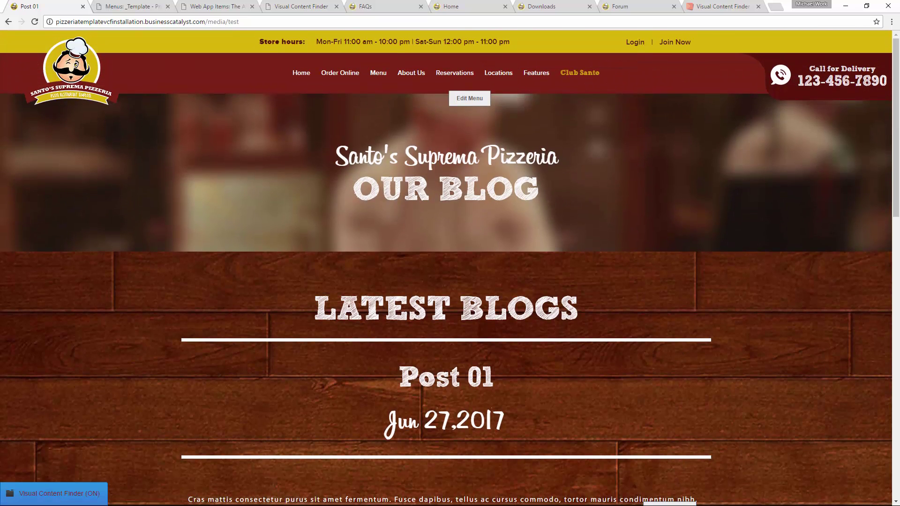
Step: In Dreamweaver, move the Blog Post finder attributes in post.html from the blog-content div to the opening "categories text-center" div and save
{"action": "key", "text": "alt+Tab"}
{"action": "left_click", "coordinate": [481, 189]}
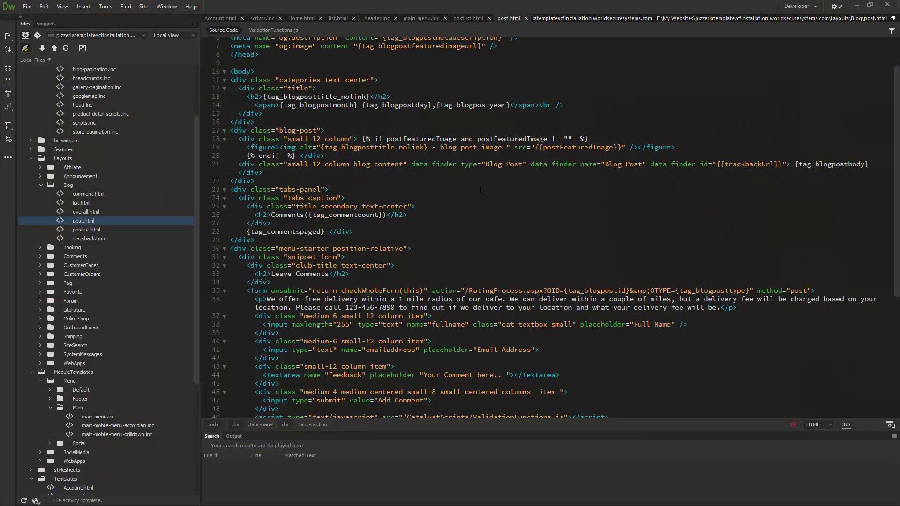
{"action": "scroll", "coordinate": [430, 207], "scroll_direction": "up", "scroll_amount": 2}
{"action": "left_click_drag", "start_coordinate": [412, 212], "coordinate": [786, 212]}
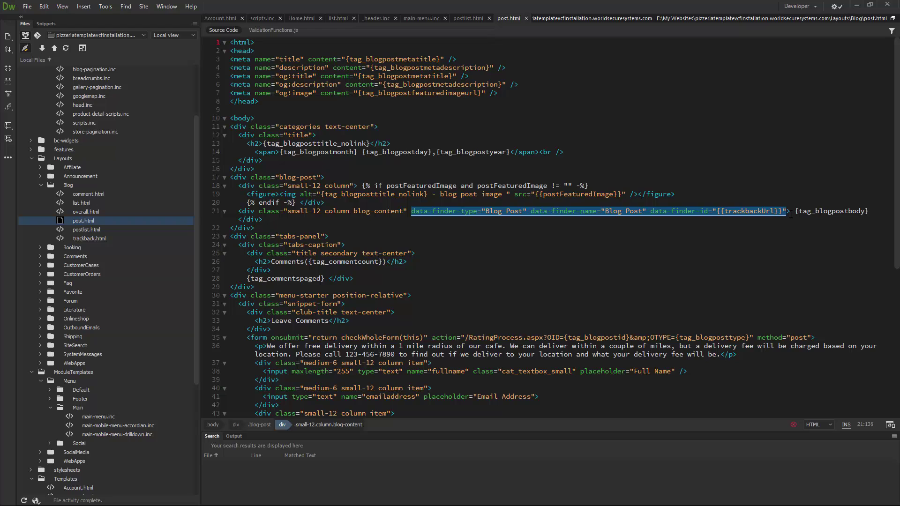
{"action": "left_click", "coordinate": [263, 221]}
{"action": "left_click_drag", "start_coordinate": [263, 220], "coordinate": [411, 212]}
{"action": "key", "text": "BackSpace"}
{"action": "key", "text": "BackSpace"}
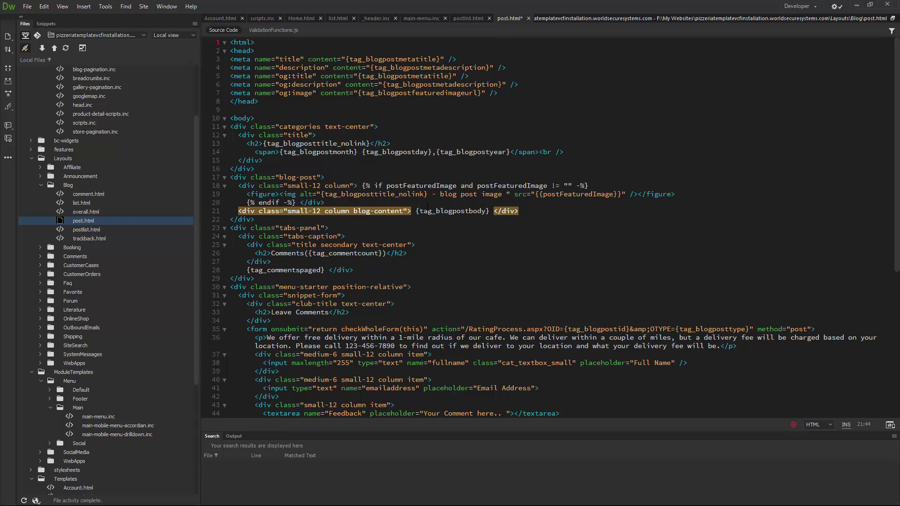
{"action": "left_click", "coordinate": [375, 127]}
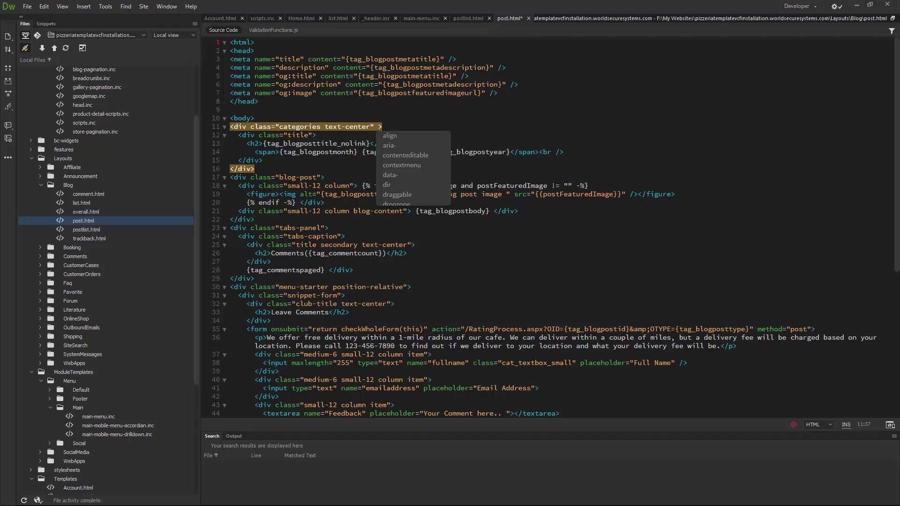
{"action": "key", "text": "ctrl+v"}
Step: Reload the Post 01 page in the browser to check the edit button's placement, then view the products on the site's Store page
{"action": "key", "text": "alt+Tab"}
{"action": "left_click", "coordinate": [34, 22]}
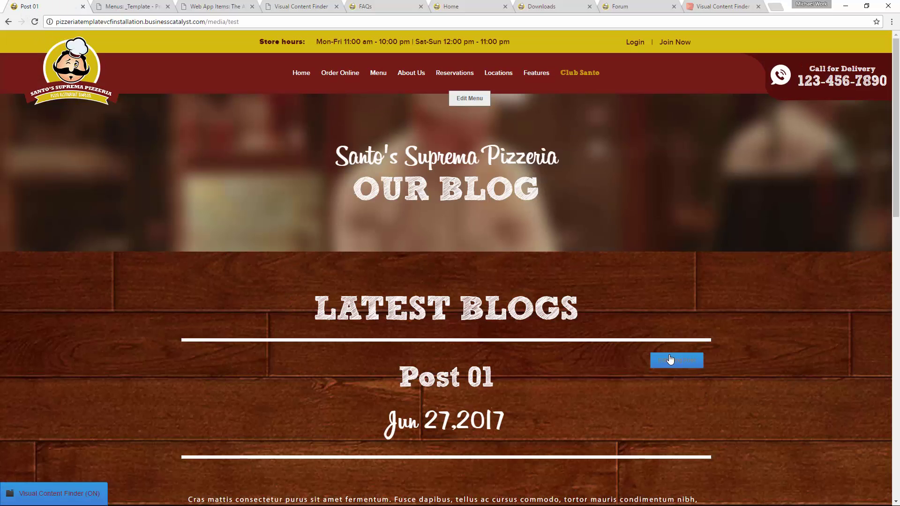
{"action": "scroll", "coordinate": [712, 361], "scroll_direction": "down", "scroll_amount": 2}
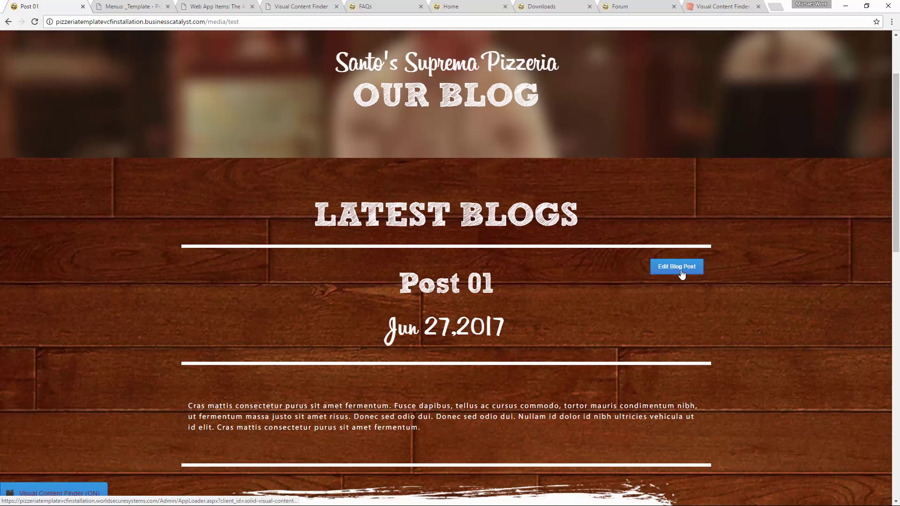
{"action": "scroll", "coordinate": [684, 274], "scroll_direction": "down", "scroll_amount": 2}
{"action": "scroll", "coordinate": [684, 274], "scroll_direction": "up", "scroll_amount": 4}
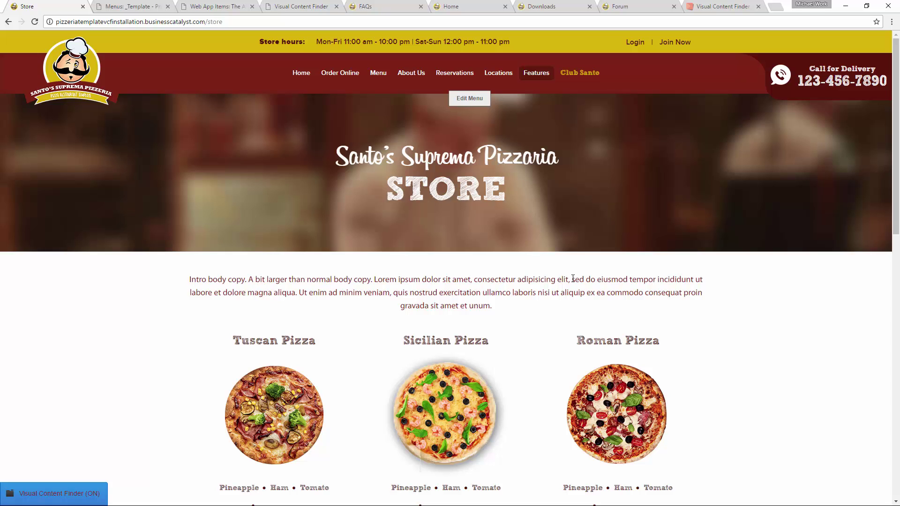
{"action": "scroll", "coordinate": [197, 233], "scroll_direction": "down", "scroll_amount": 1}
{"action": "scroll", "coordinate": [210, 229], "scroll_direction": "up", "scroll_amount": 1}
Step: In Dreamweaver, open small_product.html from the Layouts/OnlineShop folder
{"action": "key", "text": "alt+Tab"}
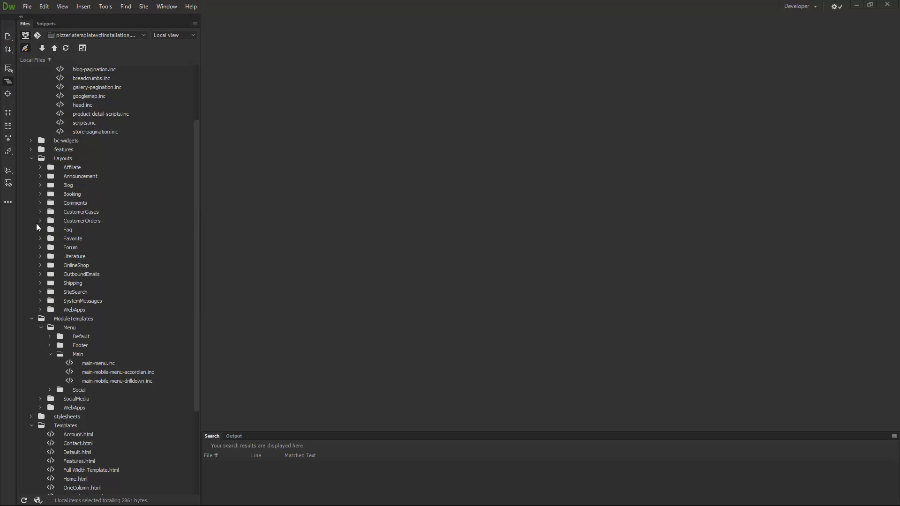
{"action": "left_click", "coordinate": [69, 159]}
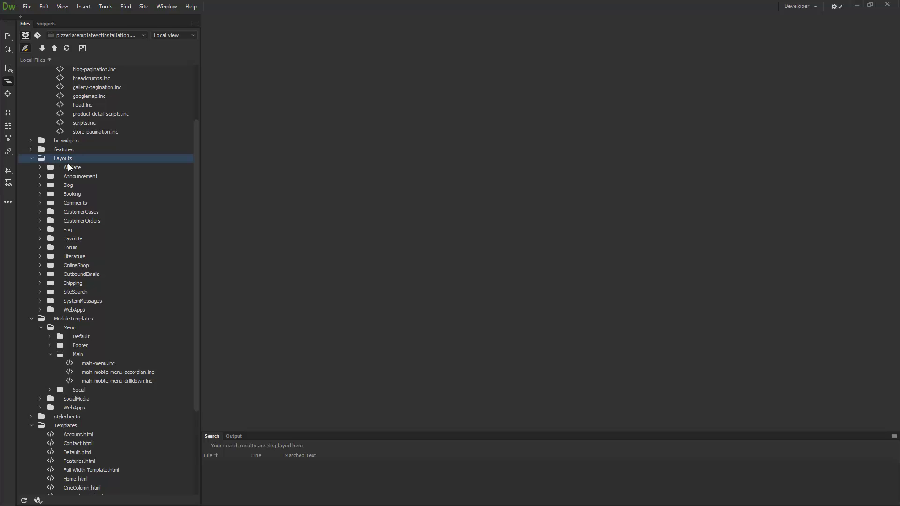
{"action": "left_click", "coordinate": [40, 266]}
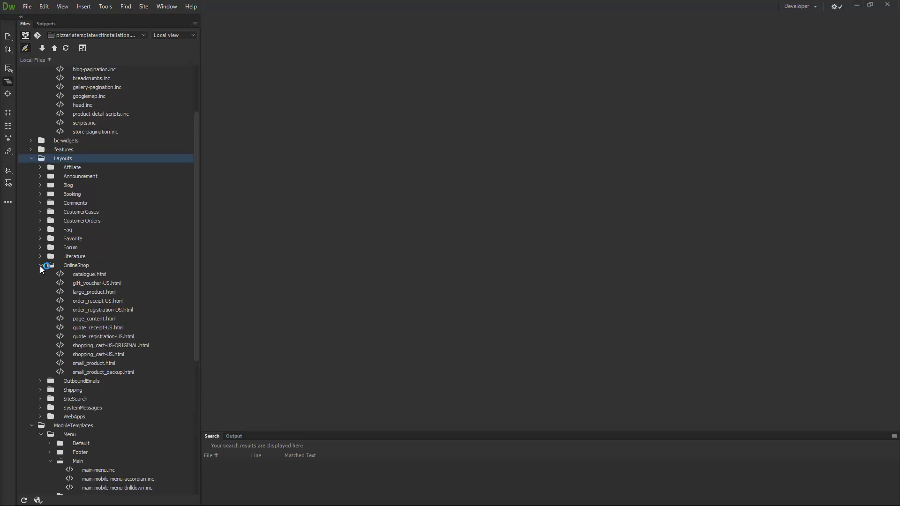
{"action": "double_click", "coordinate": [113, 364]}
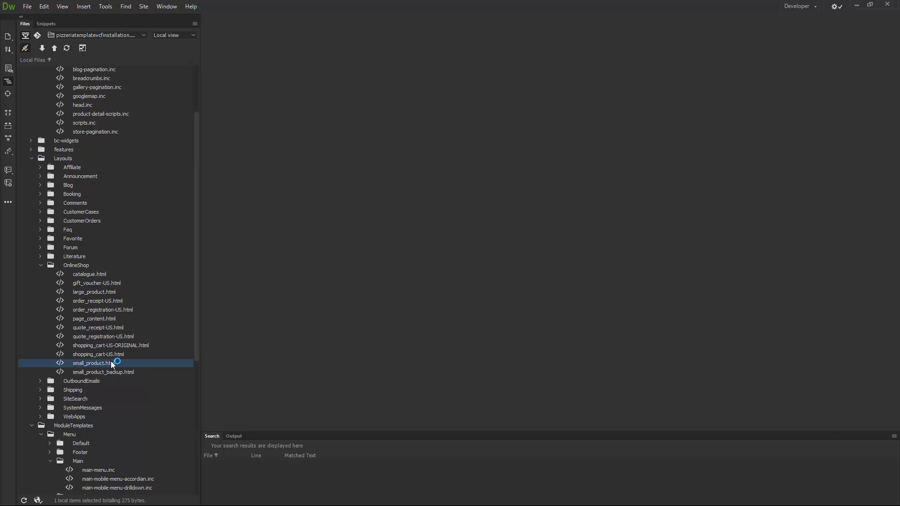
{"action": "left_click", "coordinate": [331, 96]}
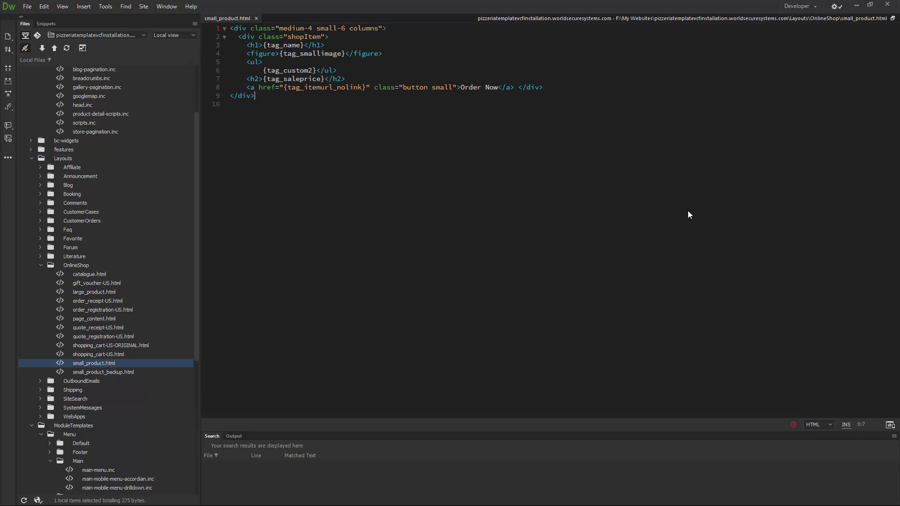
Step: In the browser, copy data-finder-type="Product" data-finder-name="" data-finder-id="{{id}}" from the Products example in the Visual Content Finder help
{"action": "key", "text": "alt+Tab"}
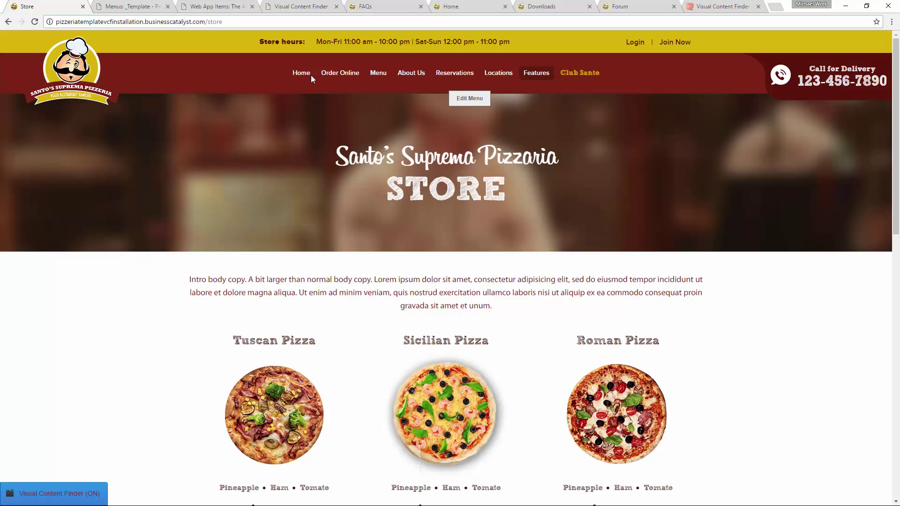
{"action": "left_click", "coordinate": [294, 9]}
{"action": "scroll", "coordinate": [224, 257], "scroll_direction": "up", "scroll_amount": 3}
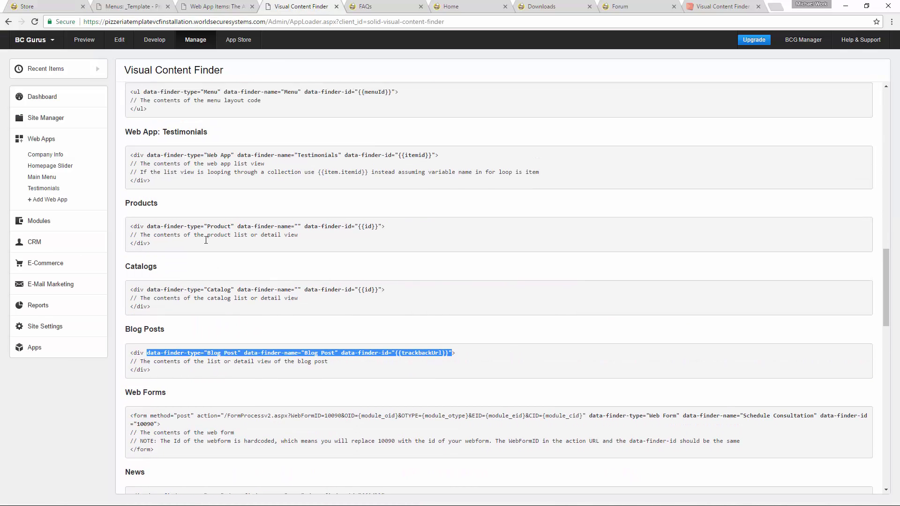
{"action": "left_click_drag", "start_coordinate": [147, 230], "coordinate": [382, 230]}
{"action": "key", "text": "ctrl+c"}
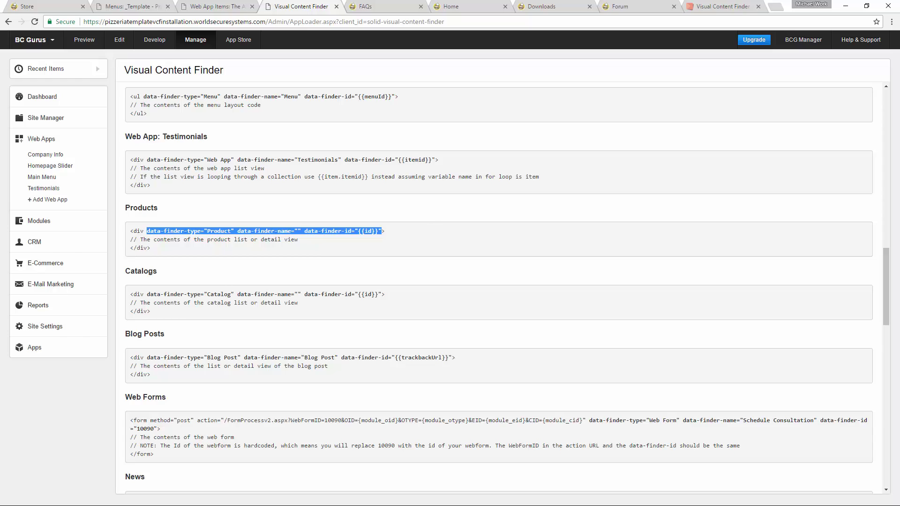
Step: In Dreamweaver, add the copied Product finder attributes to the opening shopItem div in small_product.html and save
{"action": "key", "text": "alt+Tab"}
{"action": "left_click", "coordinate": [365, 38]}
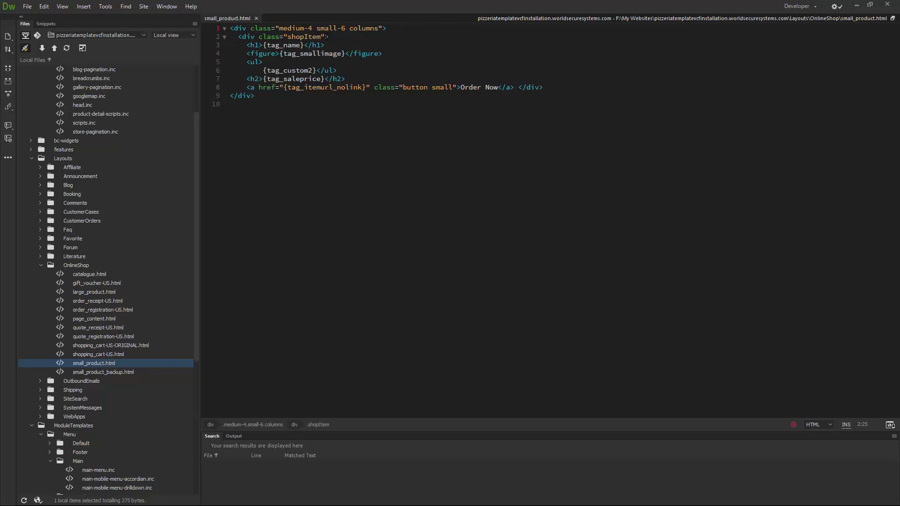
{"action": "key", "text": "ctrl+v"}
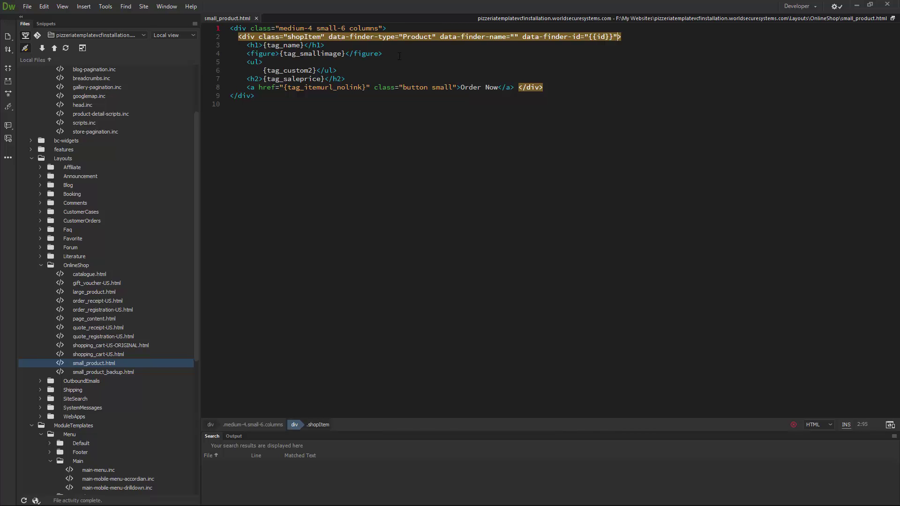
Step: Reload the Store page in the browser, check the products for edit buttons, and open the Sicilian Pizza product for editing
{"action": "left_click", "coordinate": [856, 5]}
{"action": "left_click", "coordinate": [49, 7]}
{"action": "key", "text": "F5"}
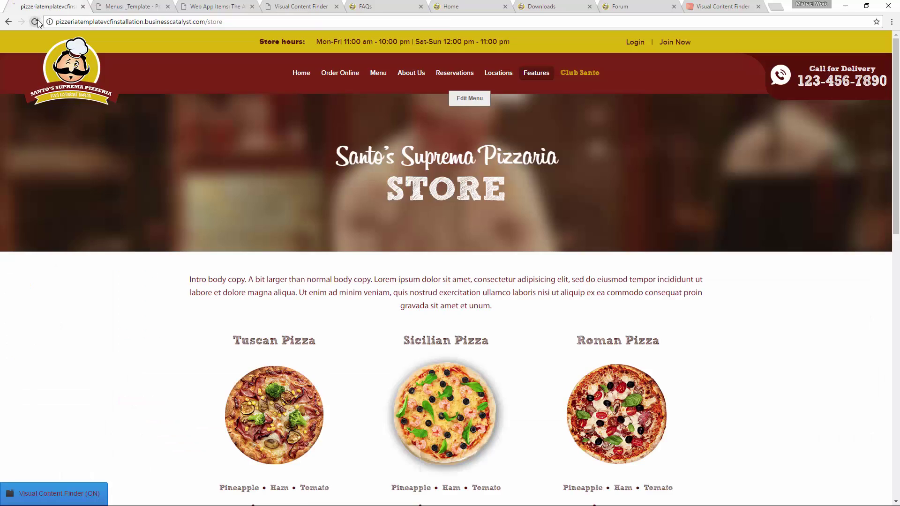
{"action": "scroll", "coordinate": [173, 221], "scroll_direction": "down", "scroll_amount": 2}
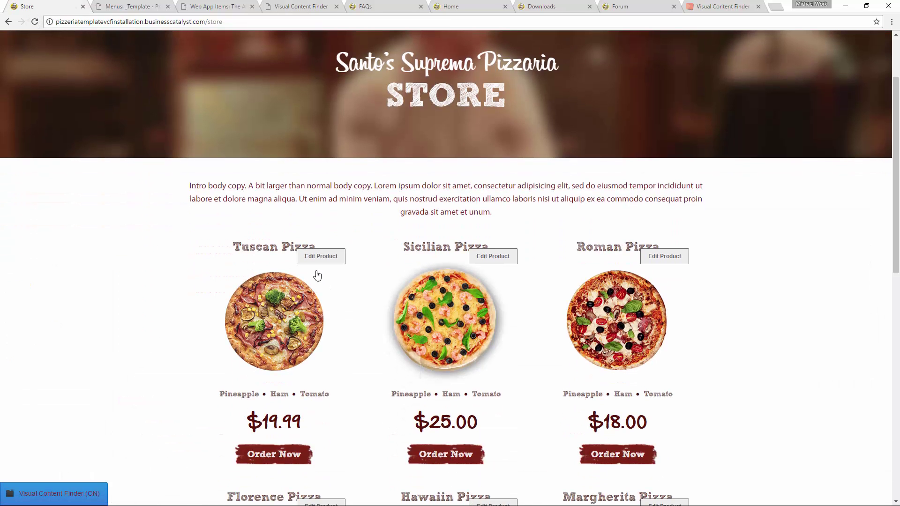
{"action": "left_click", "coordinate": [500, 258]}
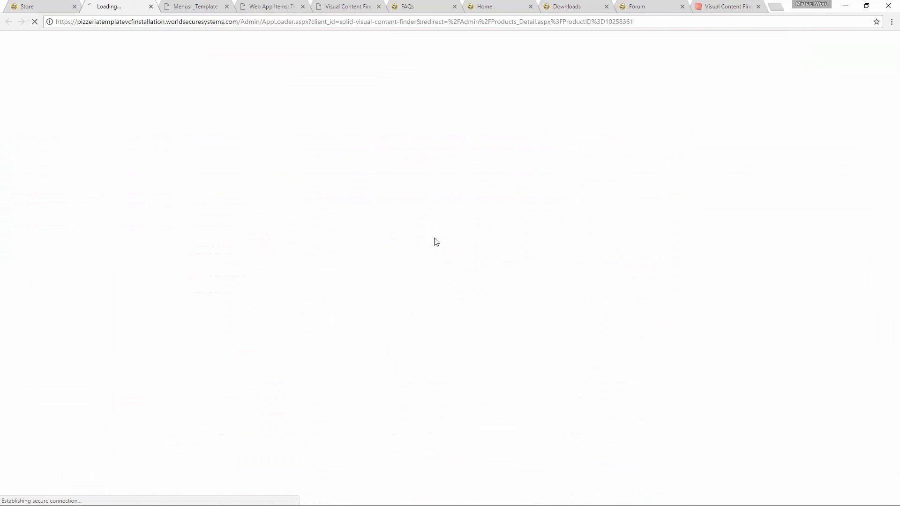